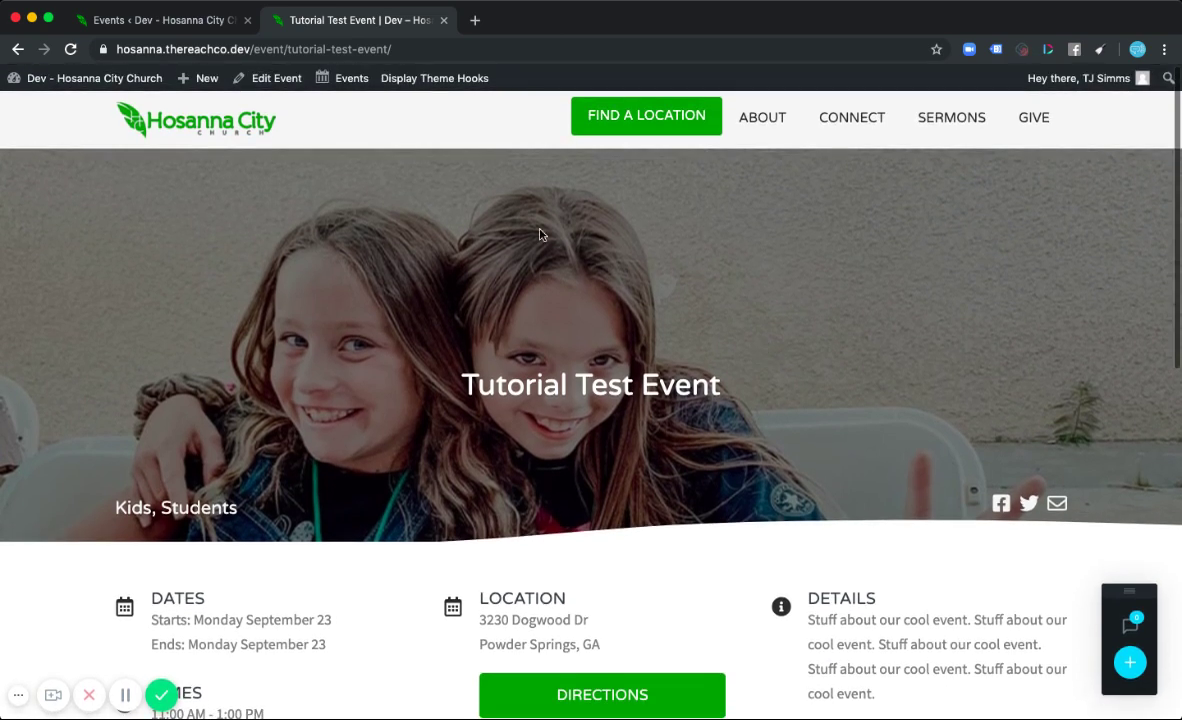
Open Tutorial Test Event for editing and turn off its Show End Date and Show End Time extras.
click(170, 20)
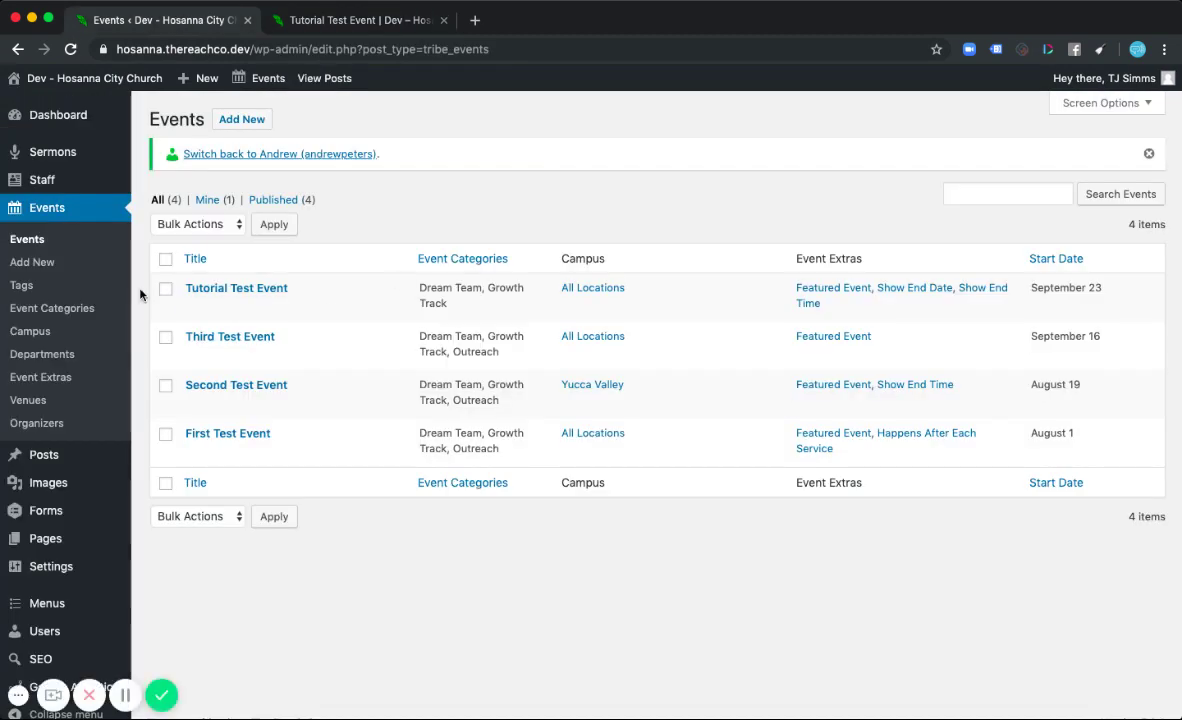
click(194, 307)
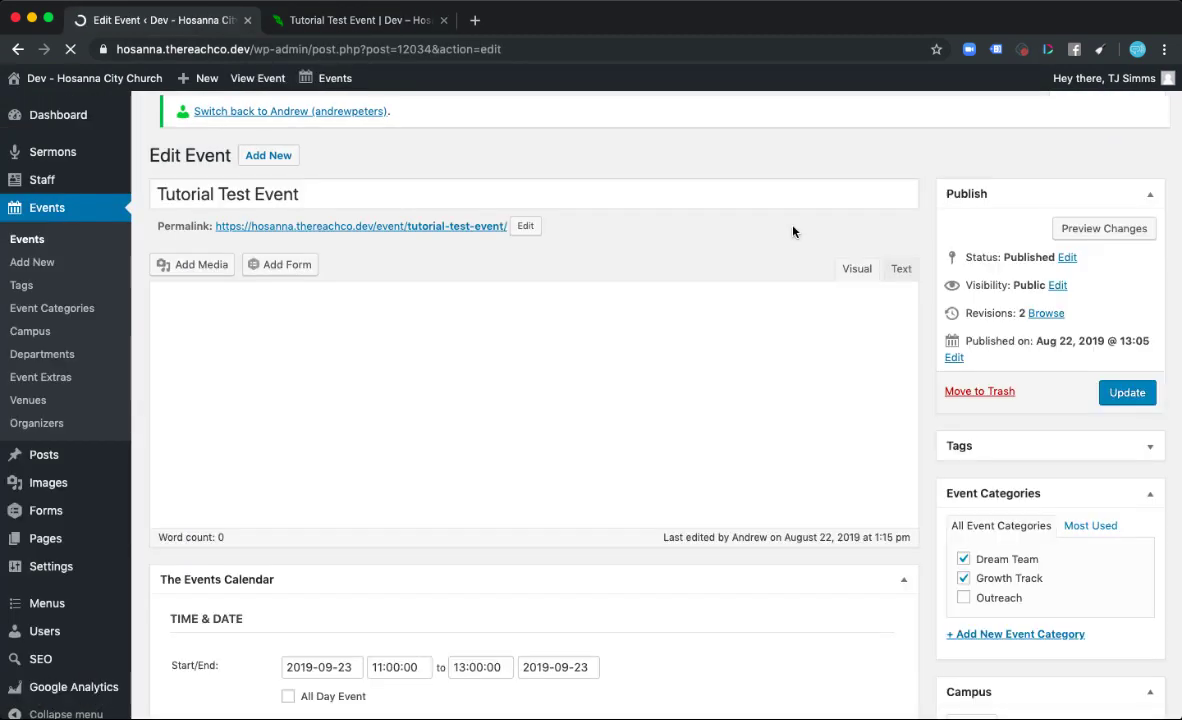
scroll(792, 231, down, 3)
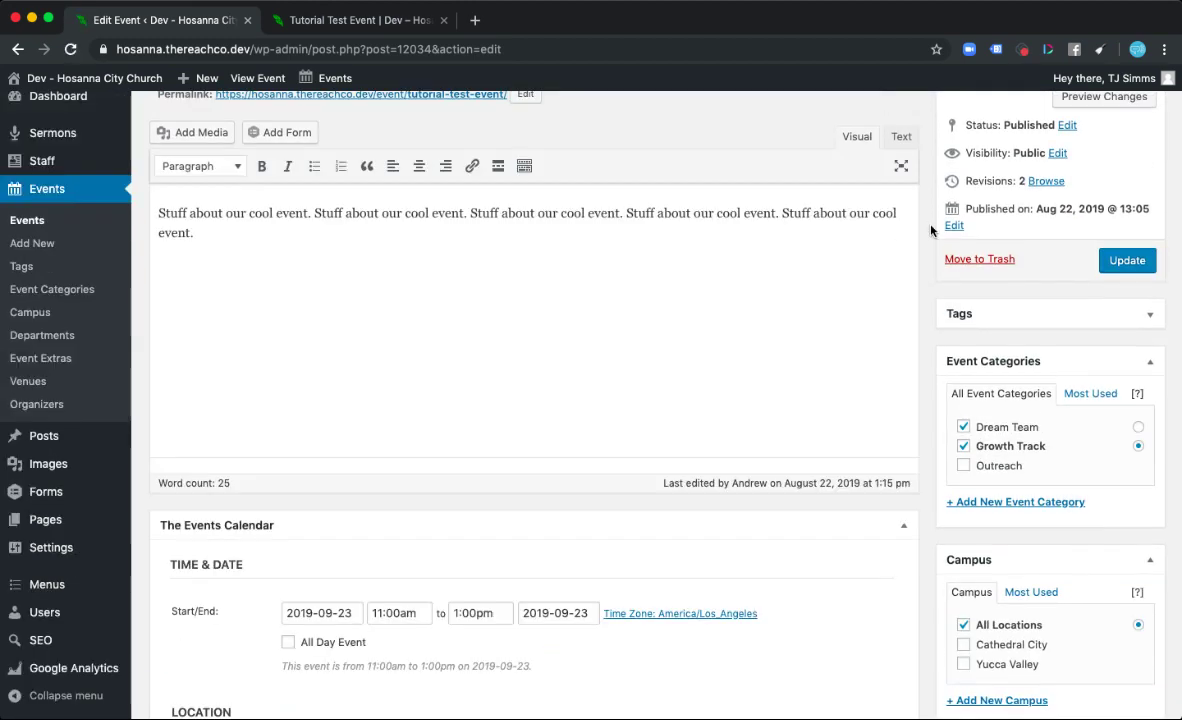
scroll(930, 231, down, 10)
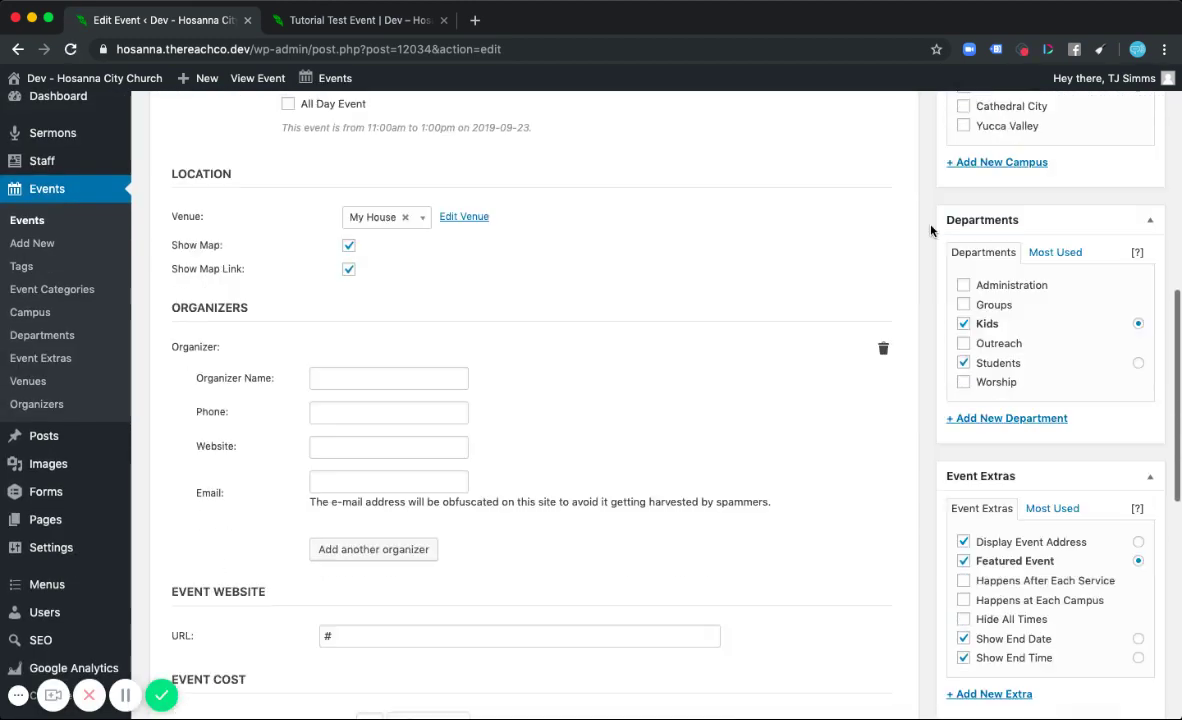
scroll(930, 231, down, 5)
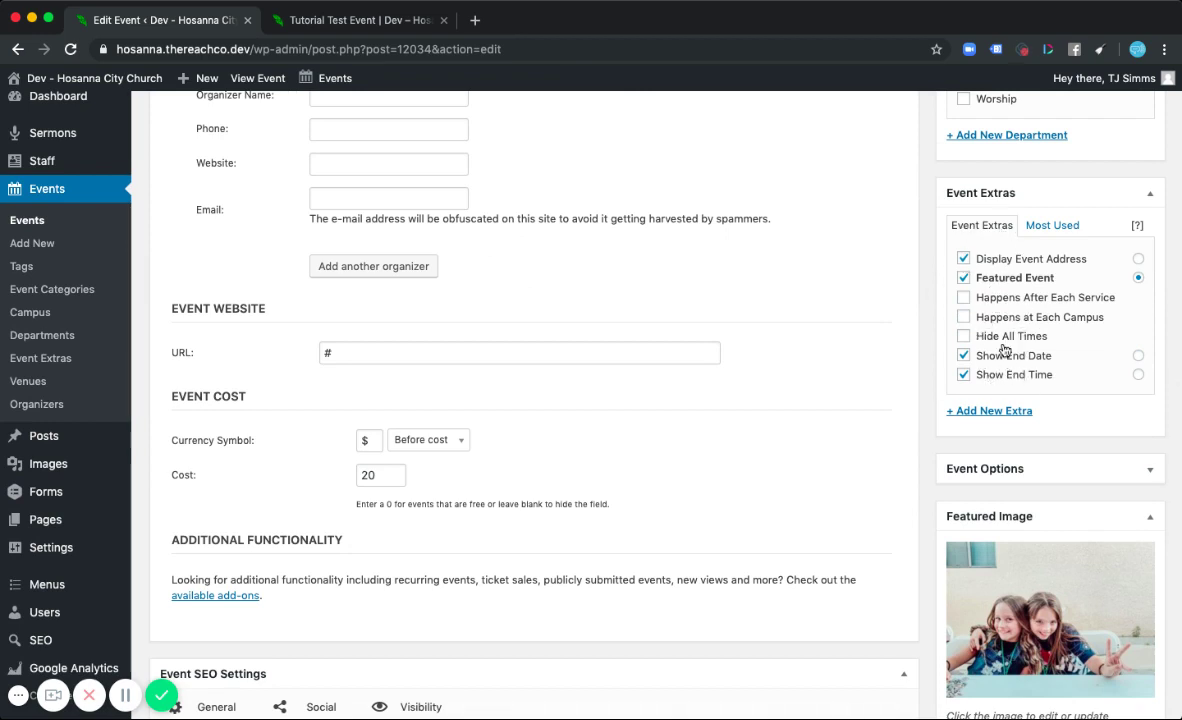
click(963, 355)
click(963, 374)
Review the event's campus, department and extras settings, and save the event with its changed extras.
scroll(927, 331, up, 1)
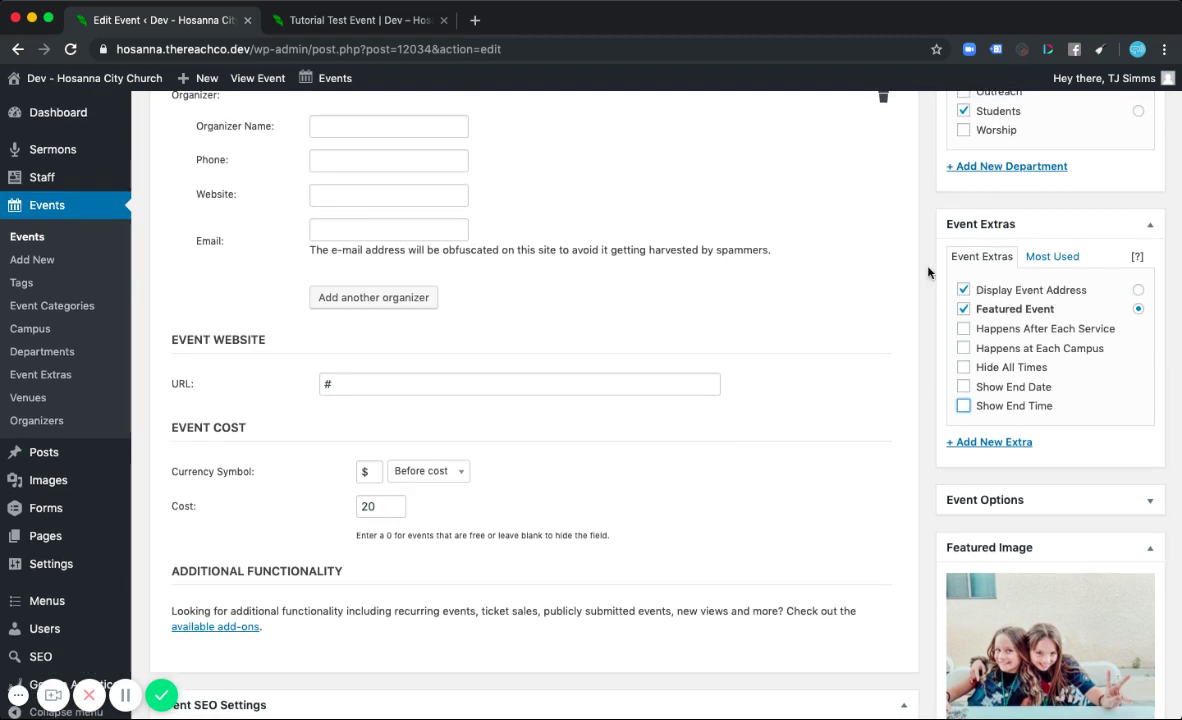
scroll(928, 272, up, 5)
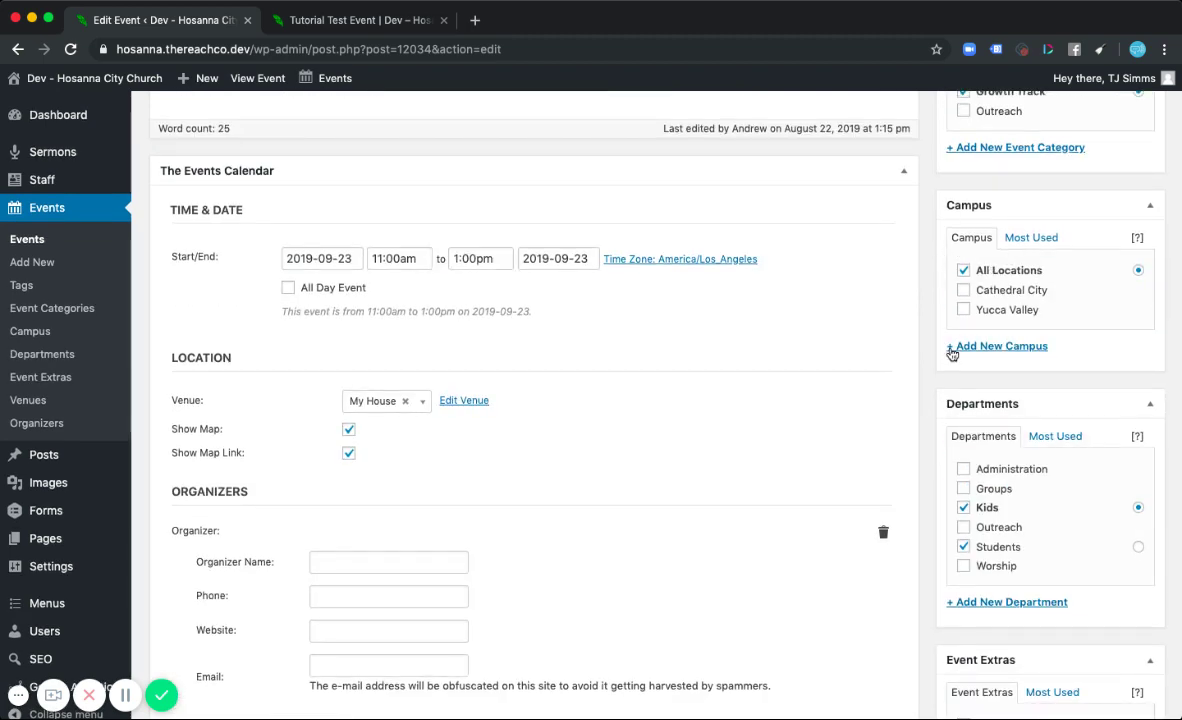
scroll(925, 403, down, 4)
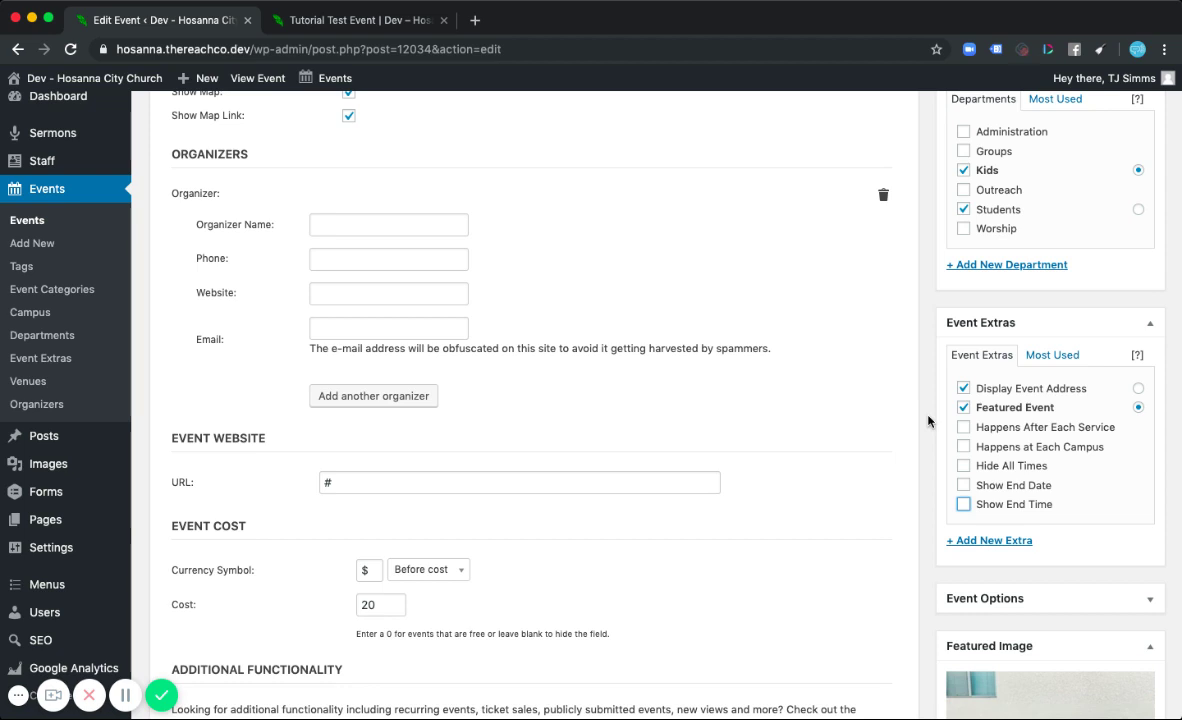
scroll(928, 421, up, 5)
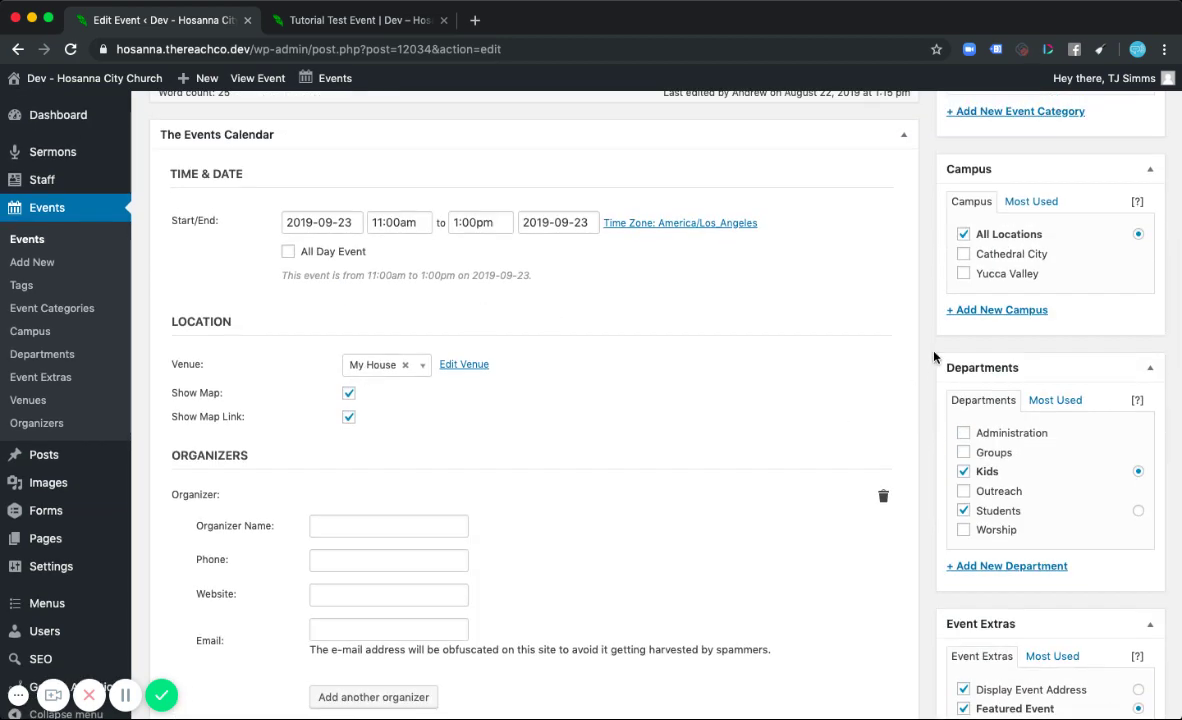
scroll(934, 358, down, 3)
scroll(934, 352, up, 9)
scroll(934, 352, down, 9)
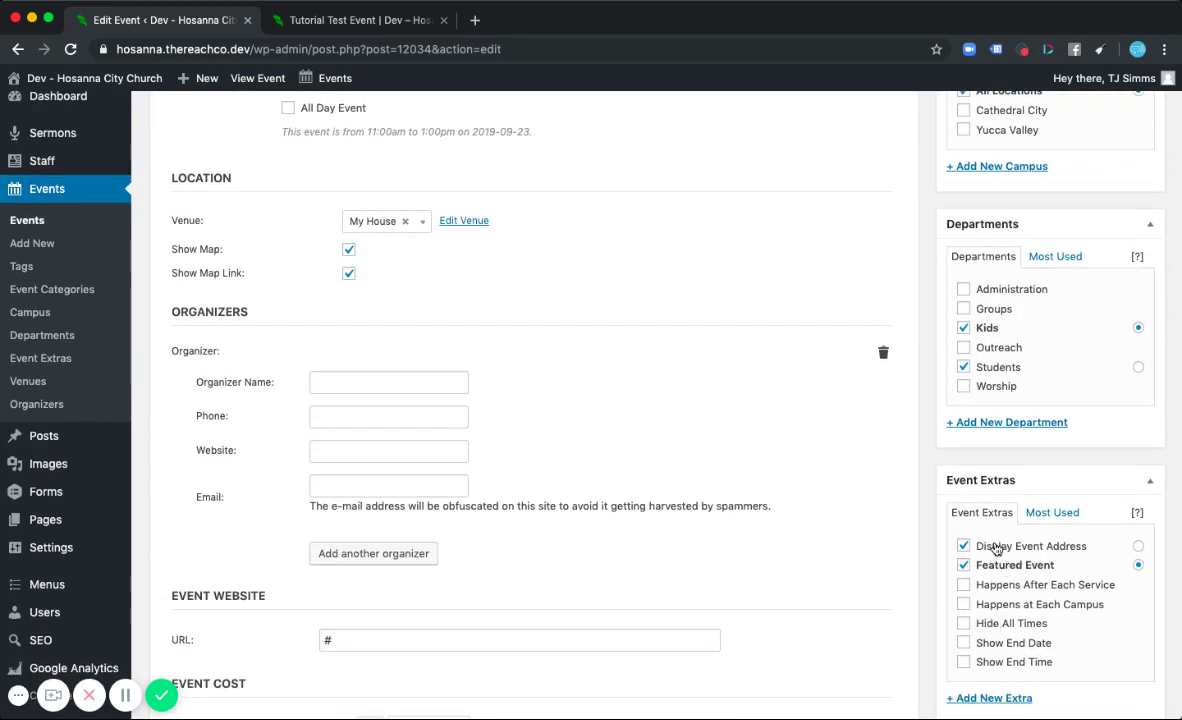
scroll(951, 403, up, 10)
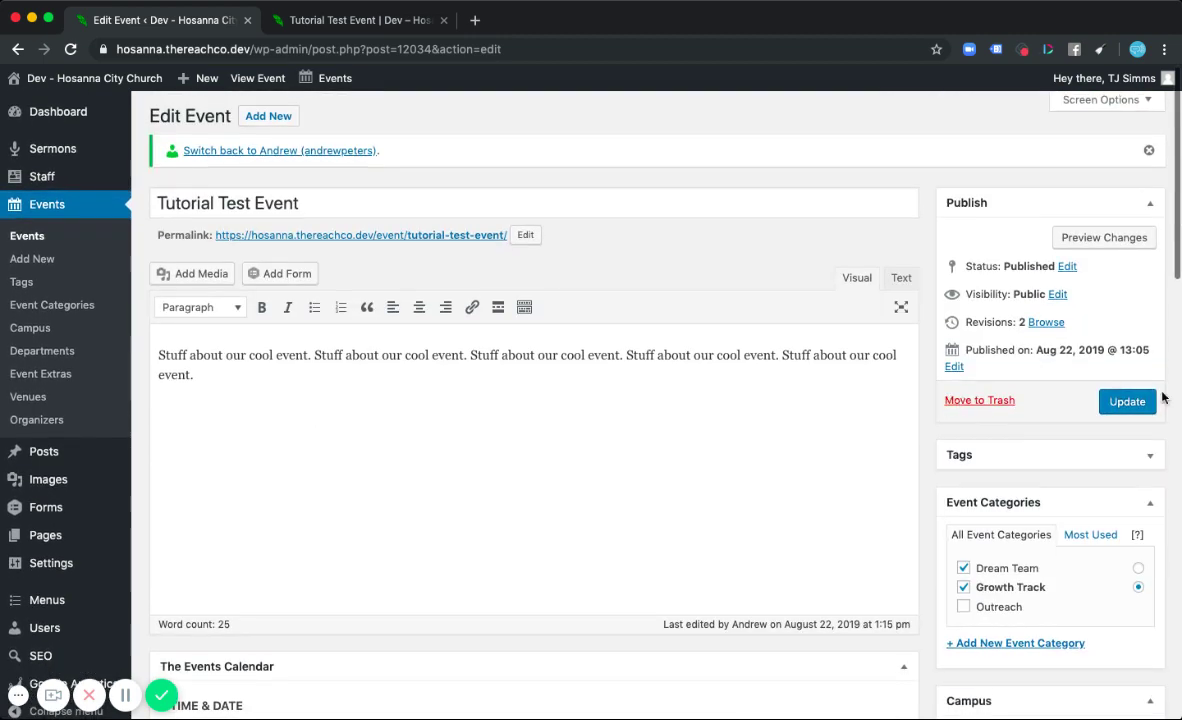
click(1127, 399)
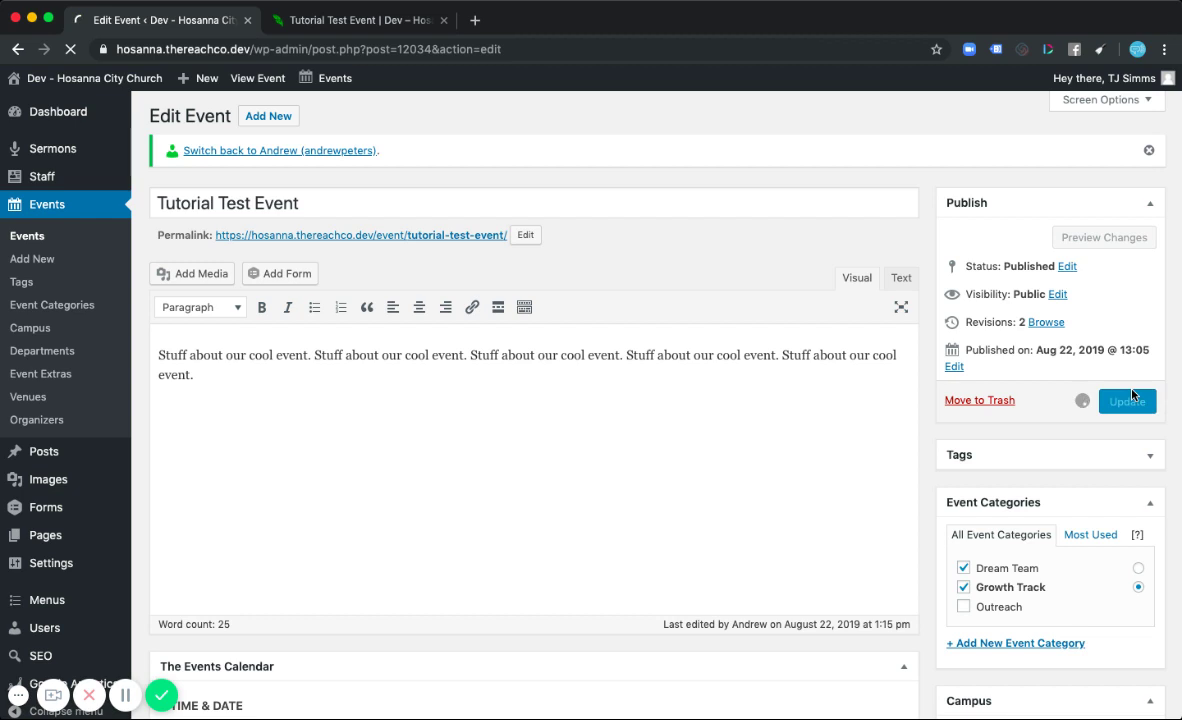
Reload the public Tutorial Test Event page and examine its date, time and location details.
click(330, 20)
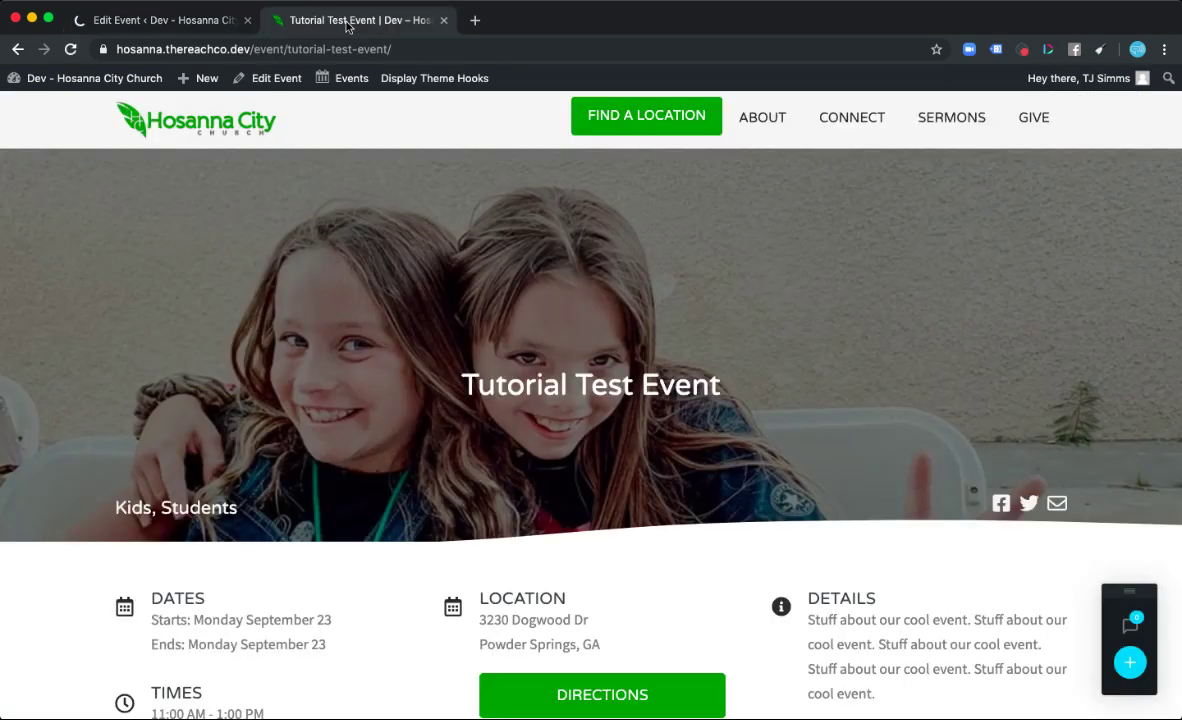
click(69, 47)
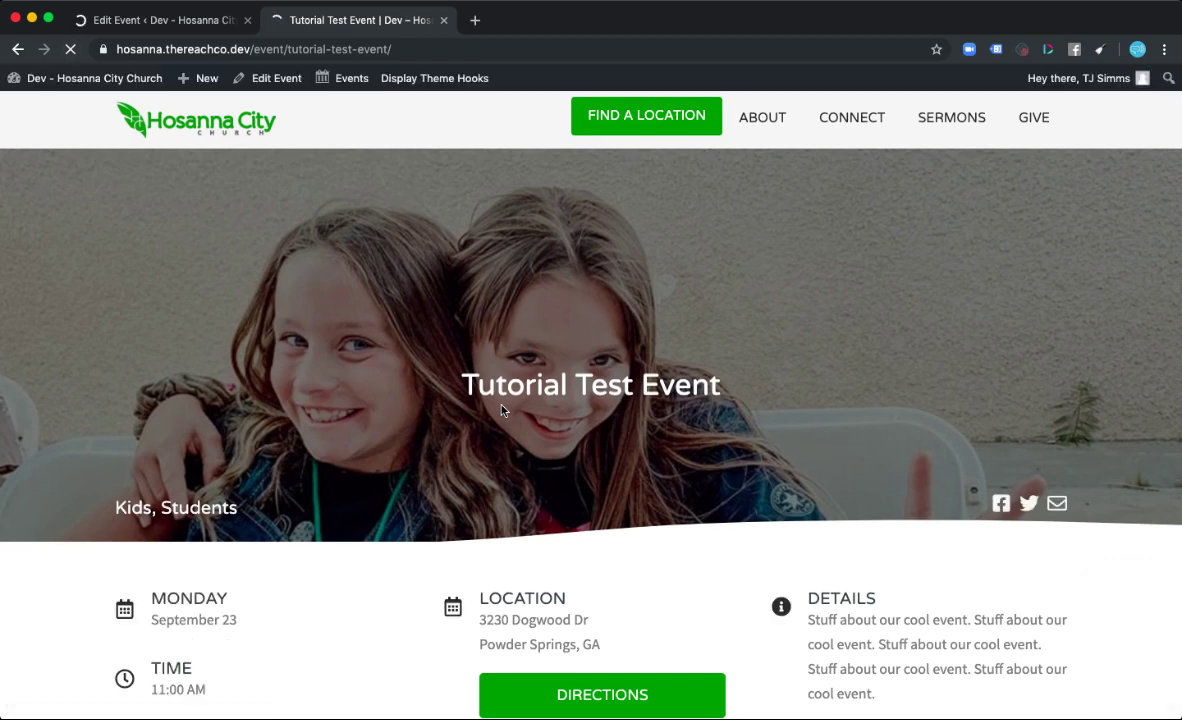
scroll(502, 410, down, 3)
scroll(502, 410, down, 1)
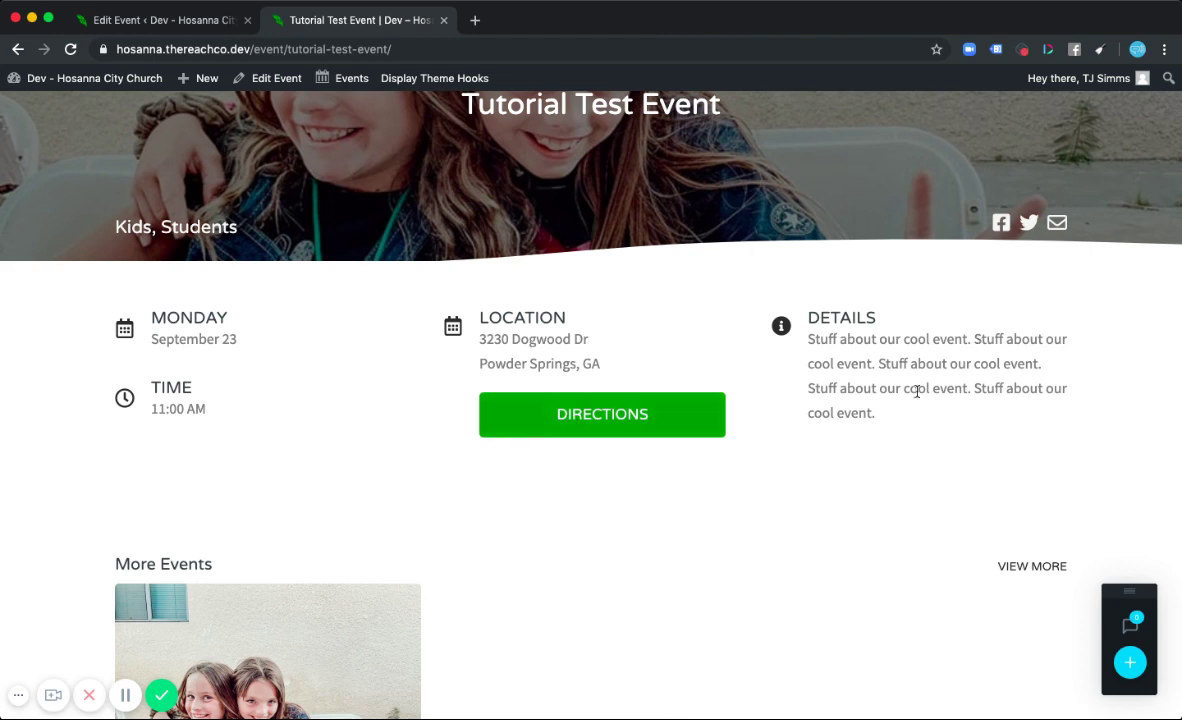
Turn off Display Event Address, turn on Happens After Each Service in the event extras, and update the event.
click(141, 16)
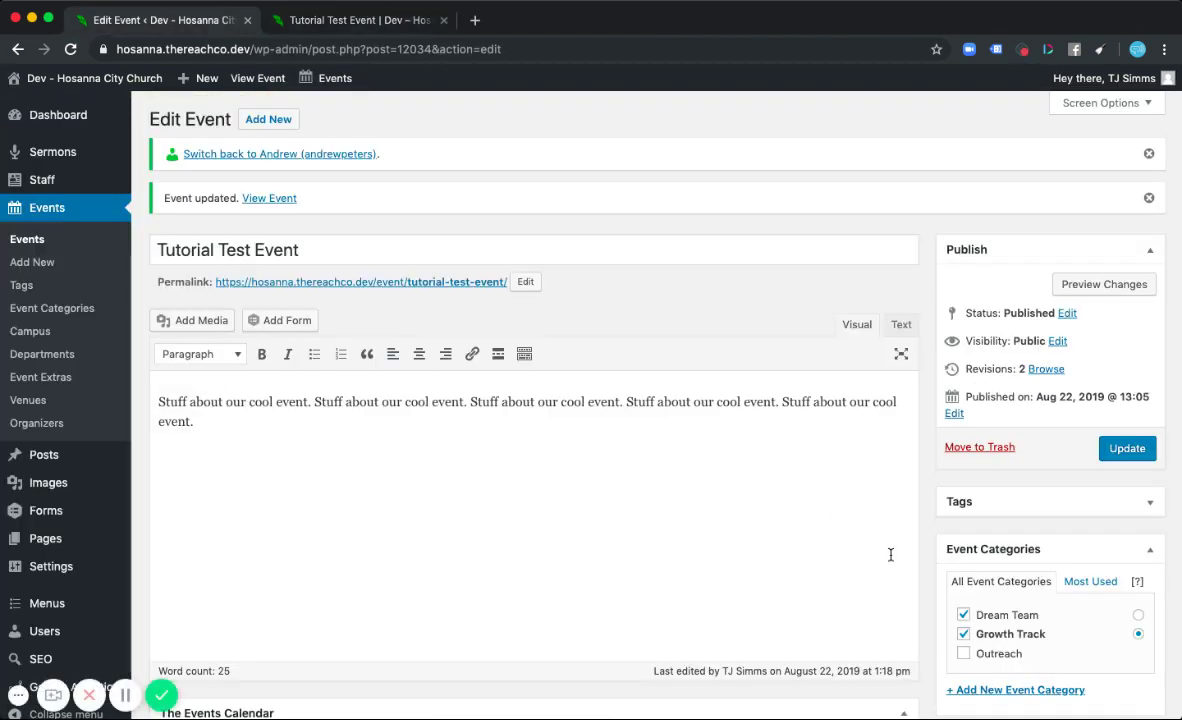
scroll(890, 548, down, 10)
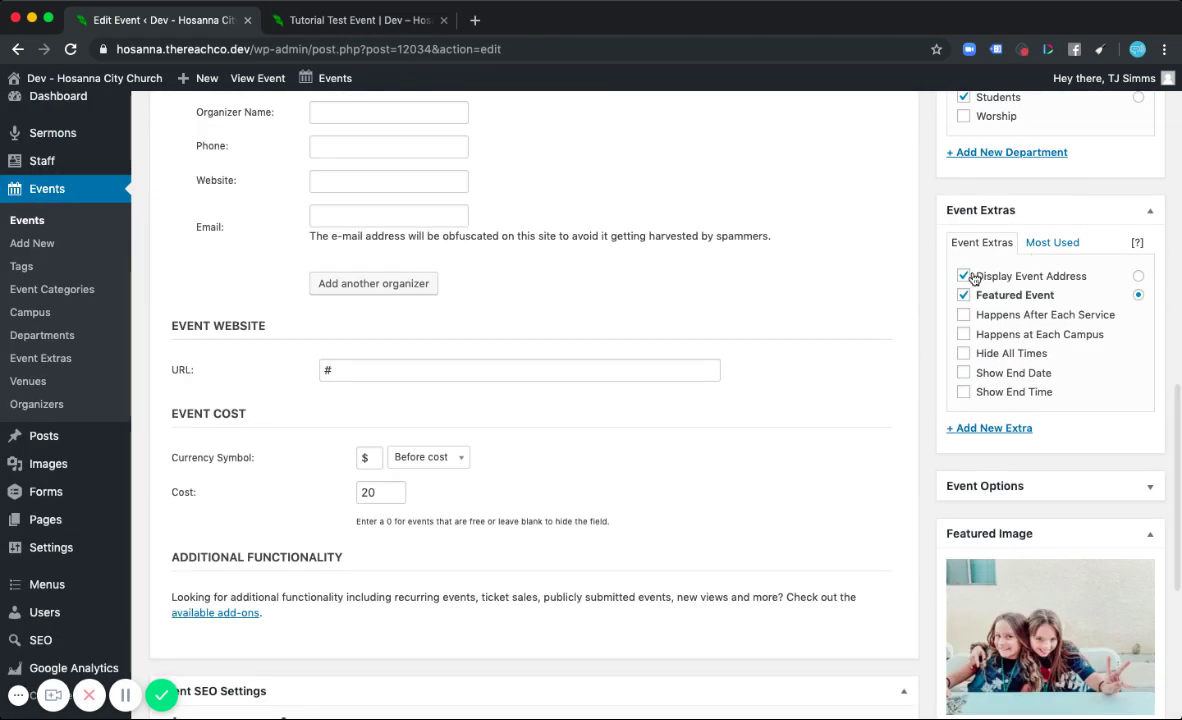
click(964, 276)
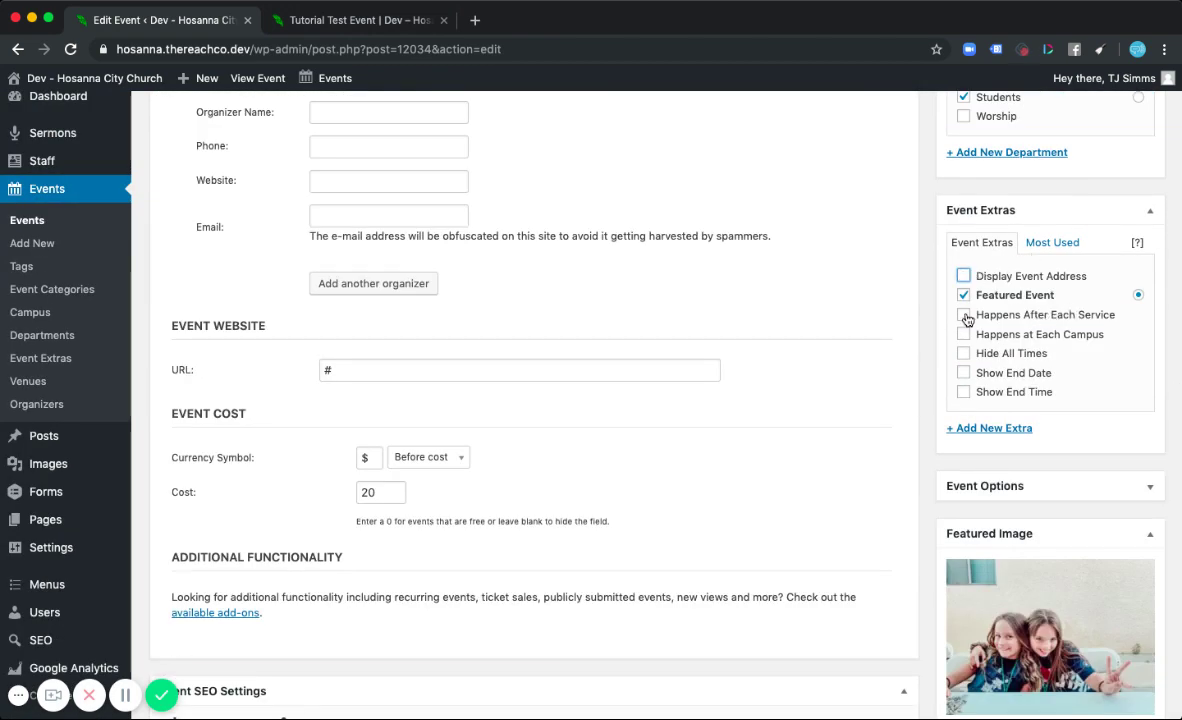
click(964, 315)
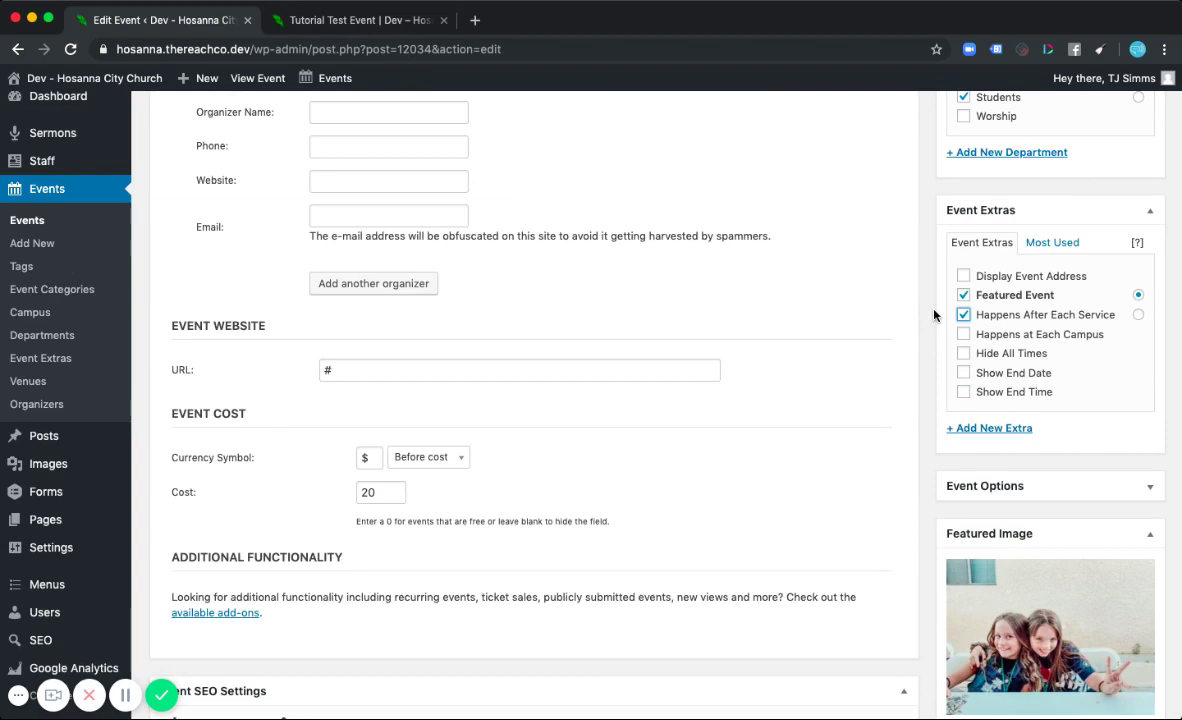
scroll(934, 315, up, 10)
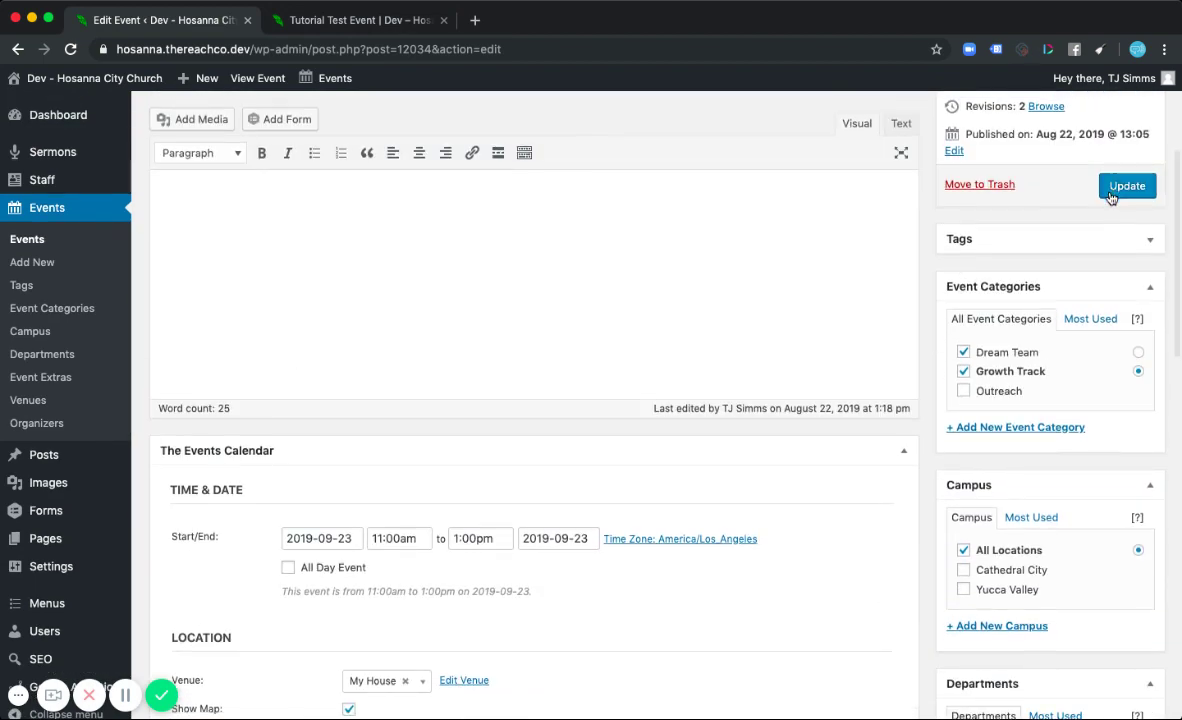
click(1120, 192)
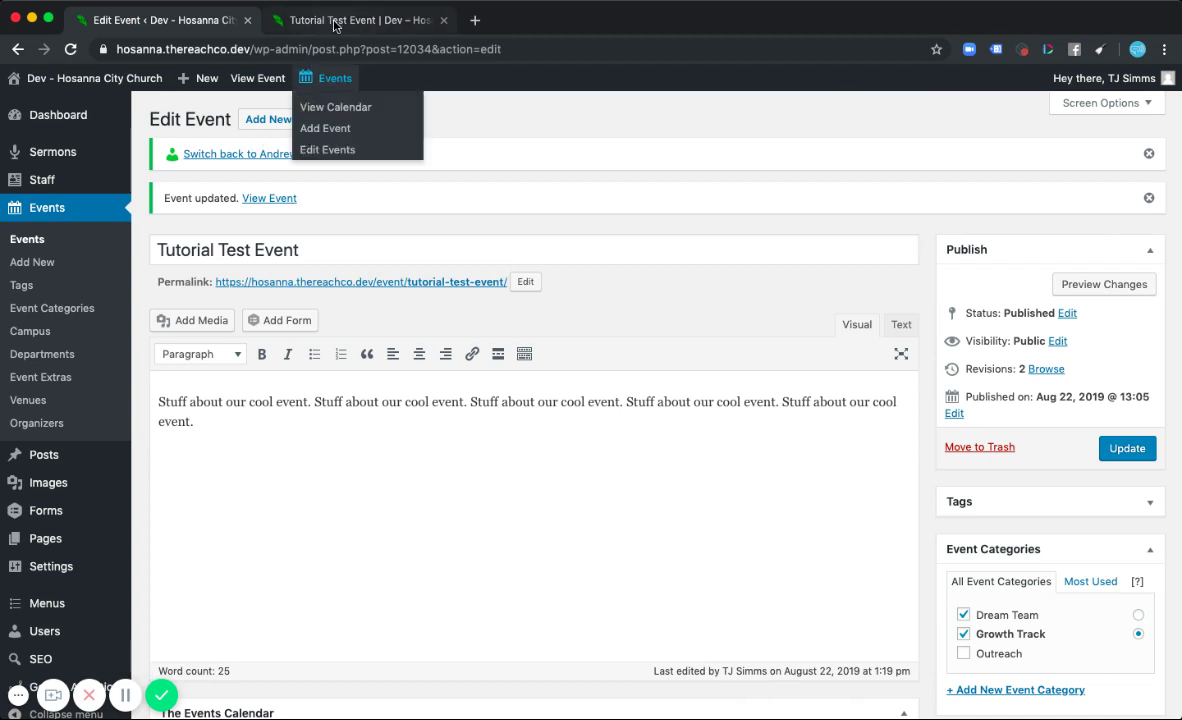
Reload the public event page to check how the time and location sections are shown.
click(335, 20)
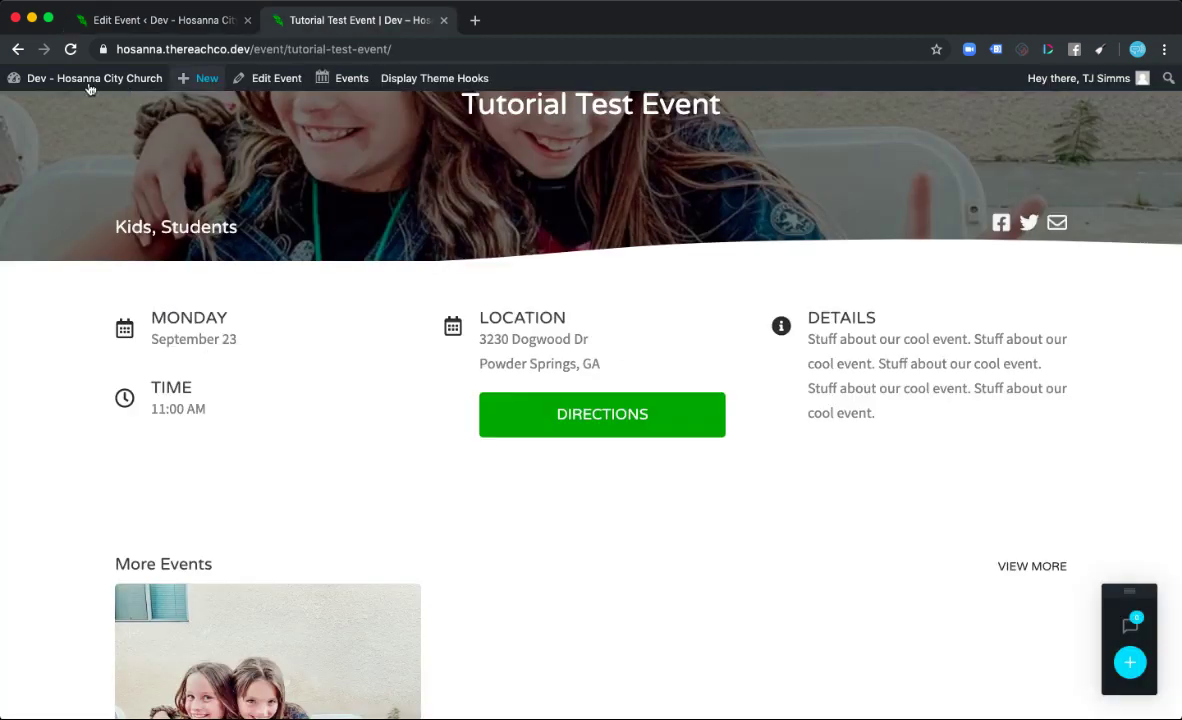
key(super+r)
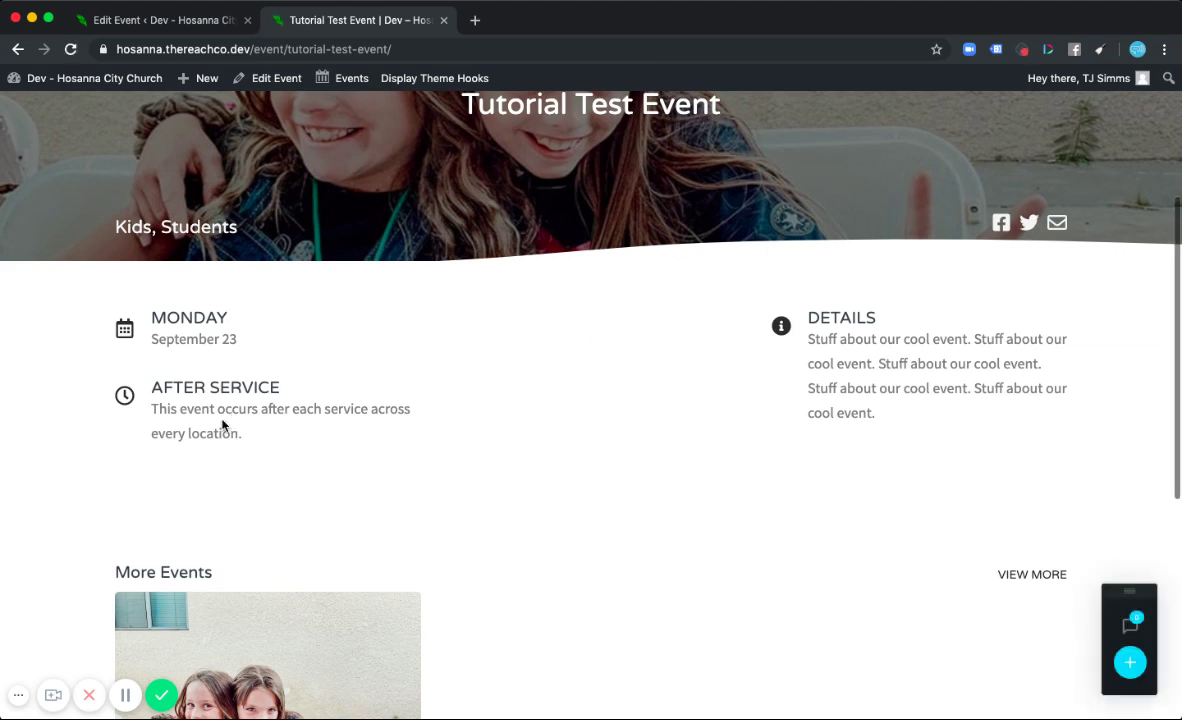
Turn on the Happens at Each Campus extra for Tutorial Test Event and update the event.
click(160, 24)
scroll(935, 518, down, 10)
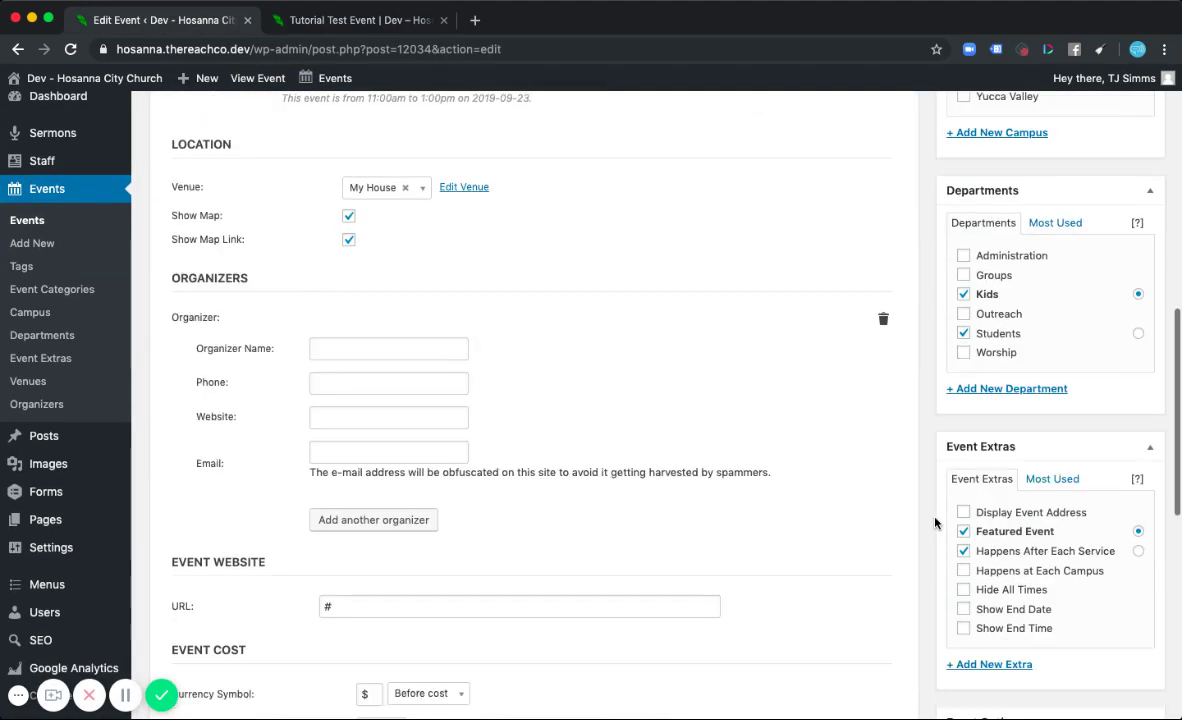
scroll(935, 522, down, 5)
scroll(935, 522, up, 3)
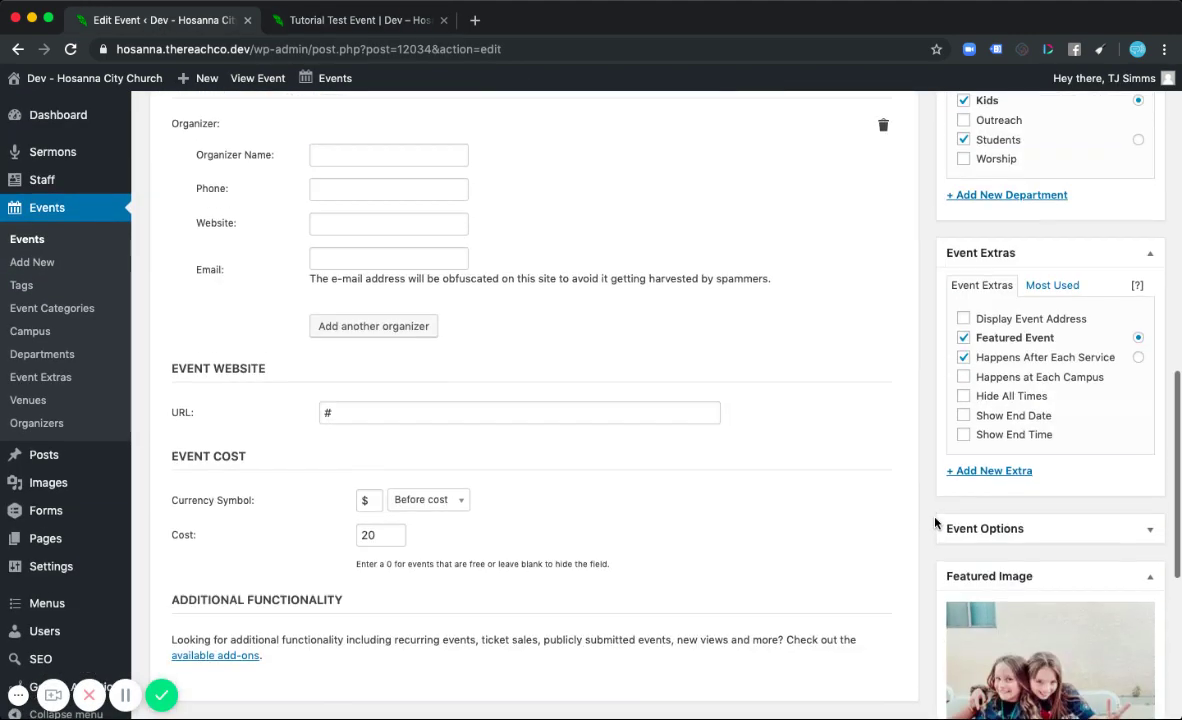
click(963, 378)
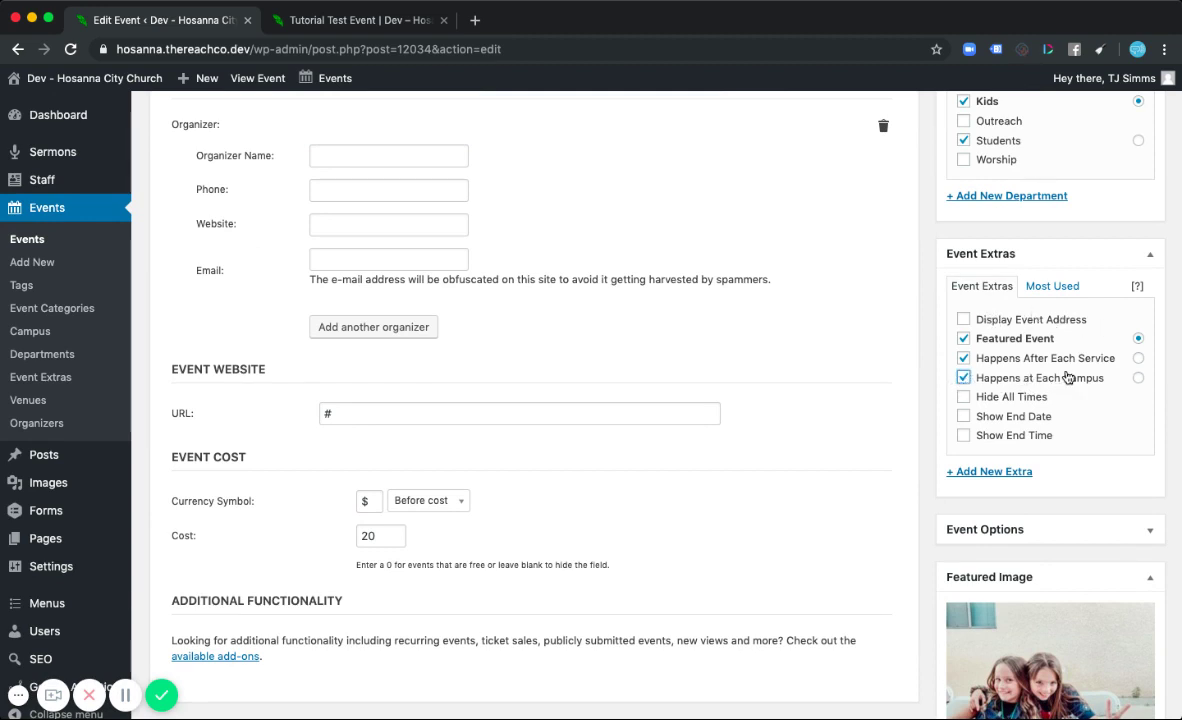
click(360, 20)
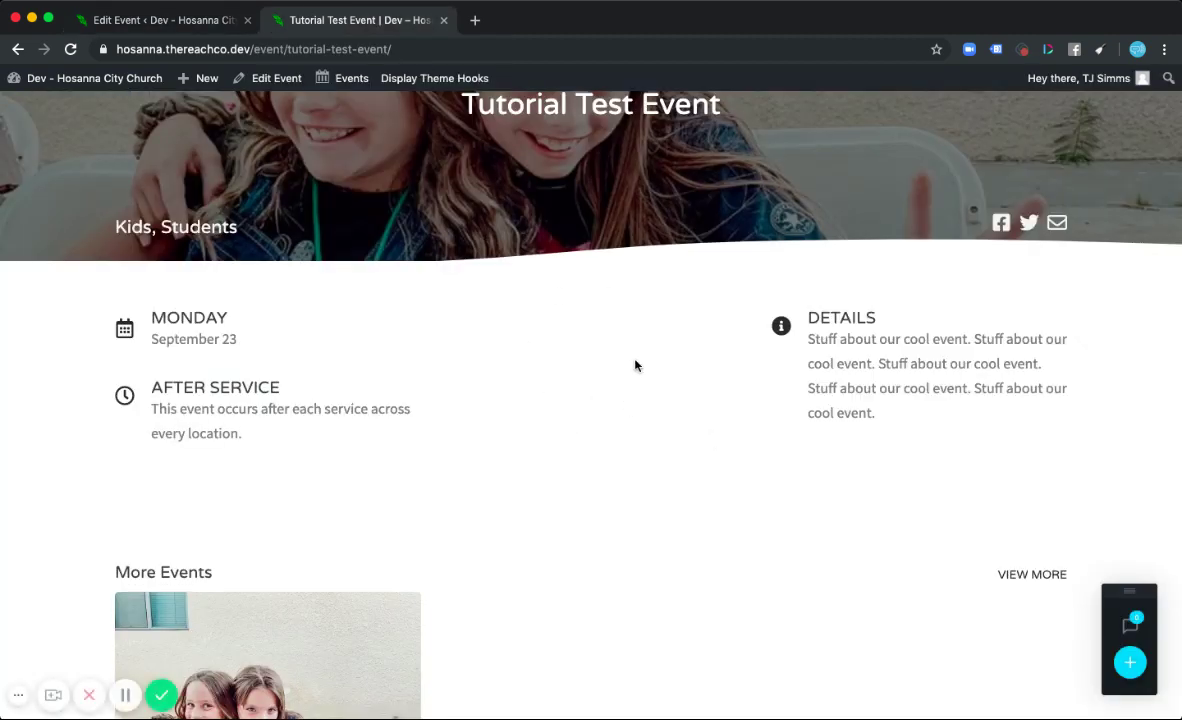
click(158, 19)
scroll(921, 333, up, 10)
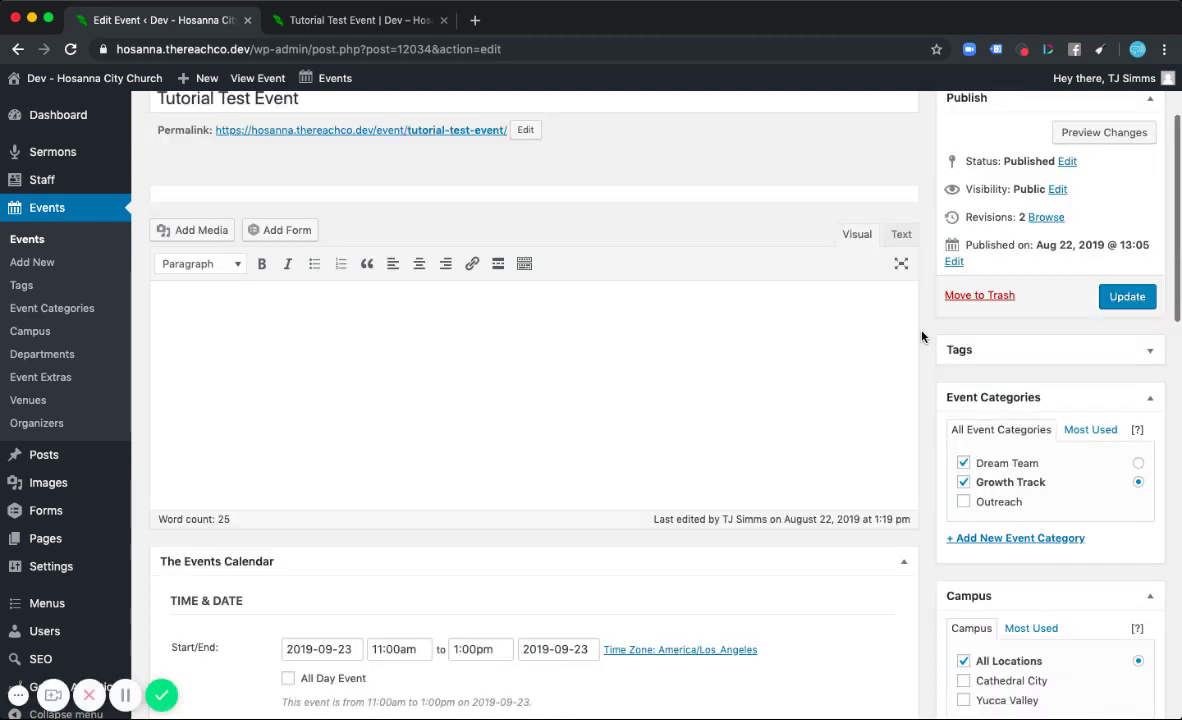
click(1110, 402)
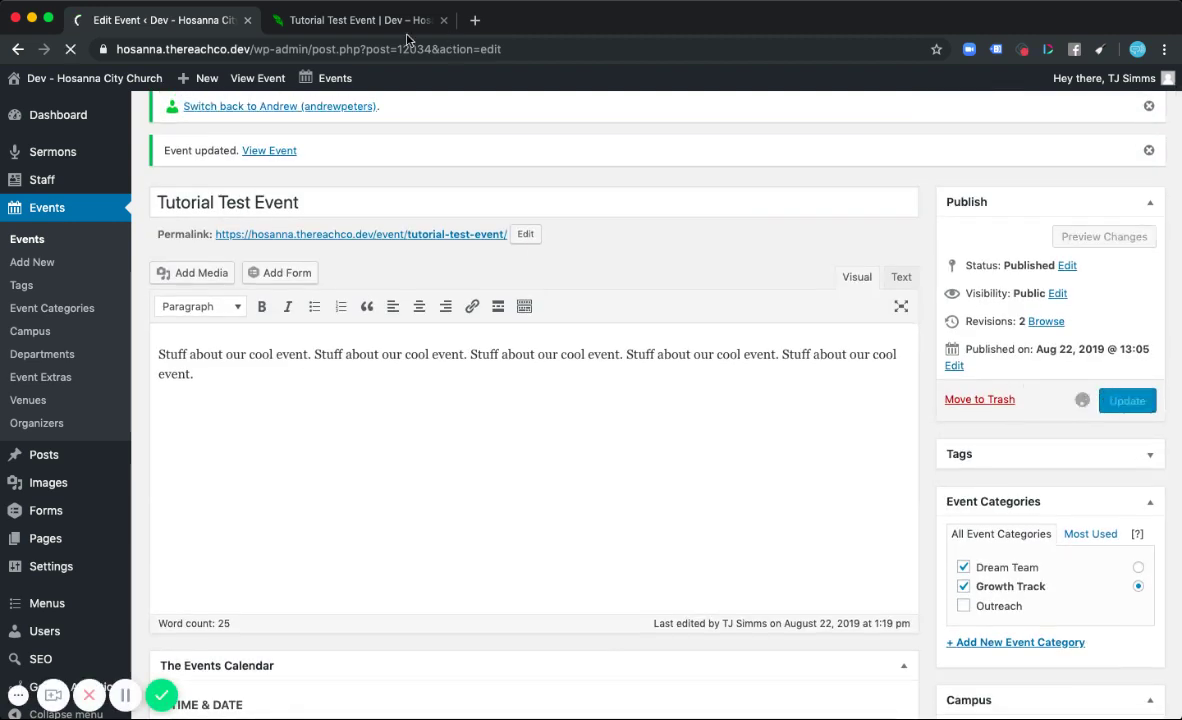
Reload the public event page, view the locations page through Find Your Location, and return to the event.
click(377, 24)
click(71, 50)
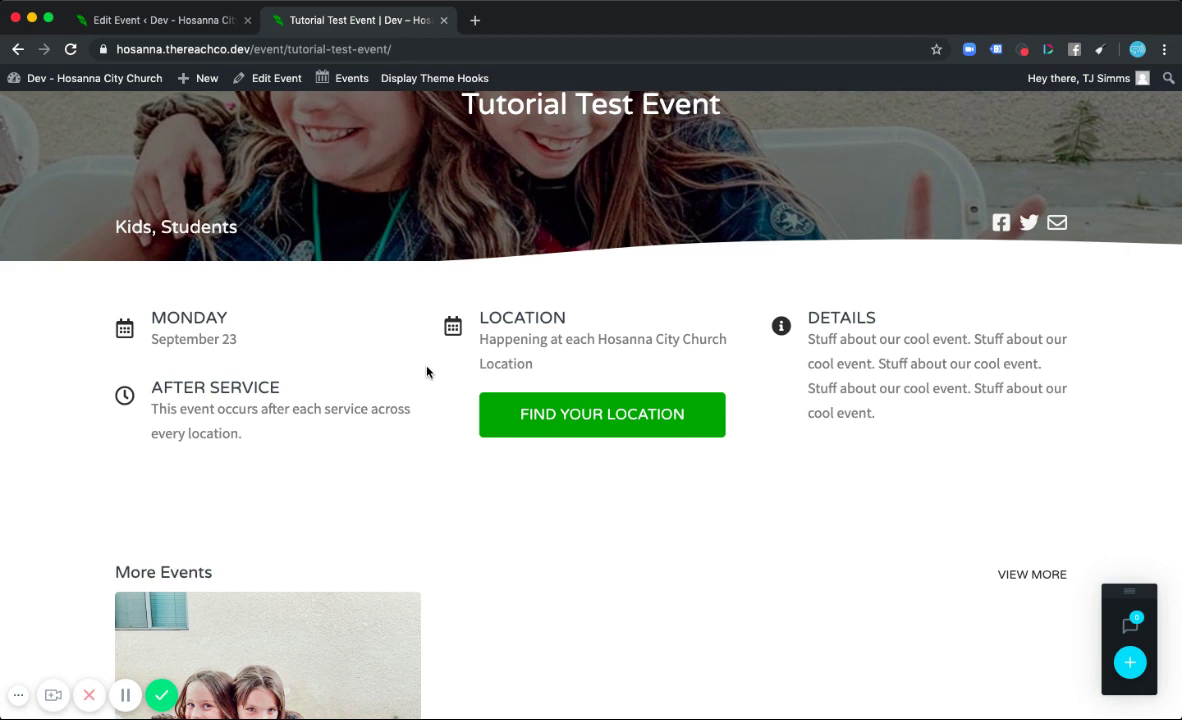
scroll(440, 385, down, 1)
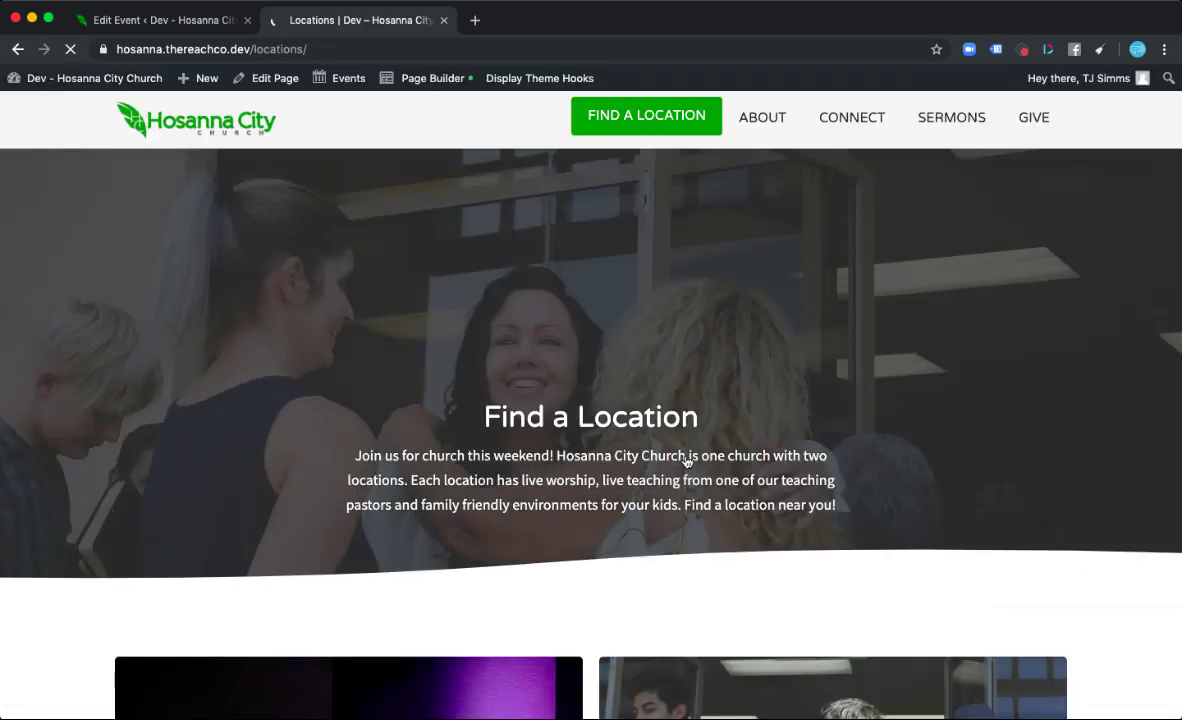
scroll(680, 440, down, 5)
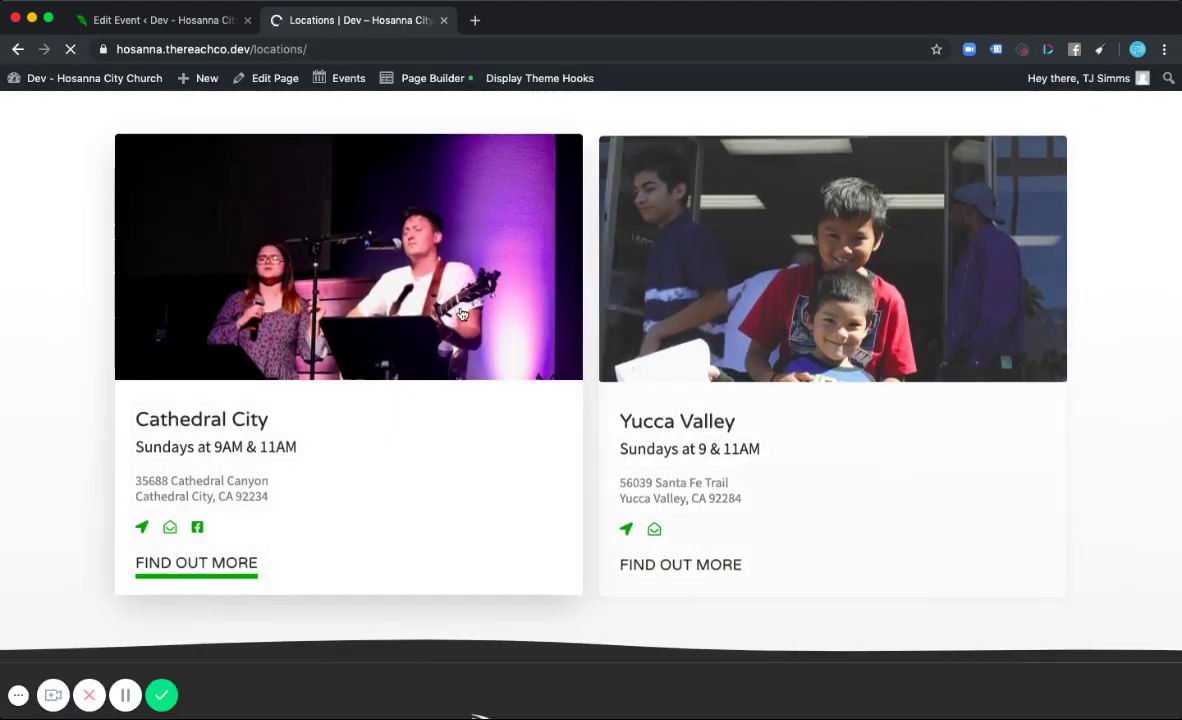
key(super+Left)
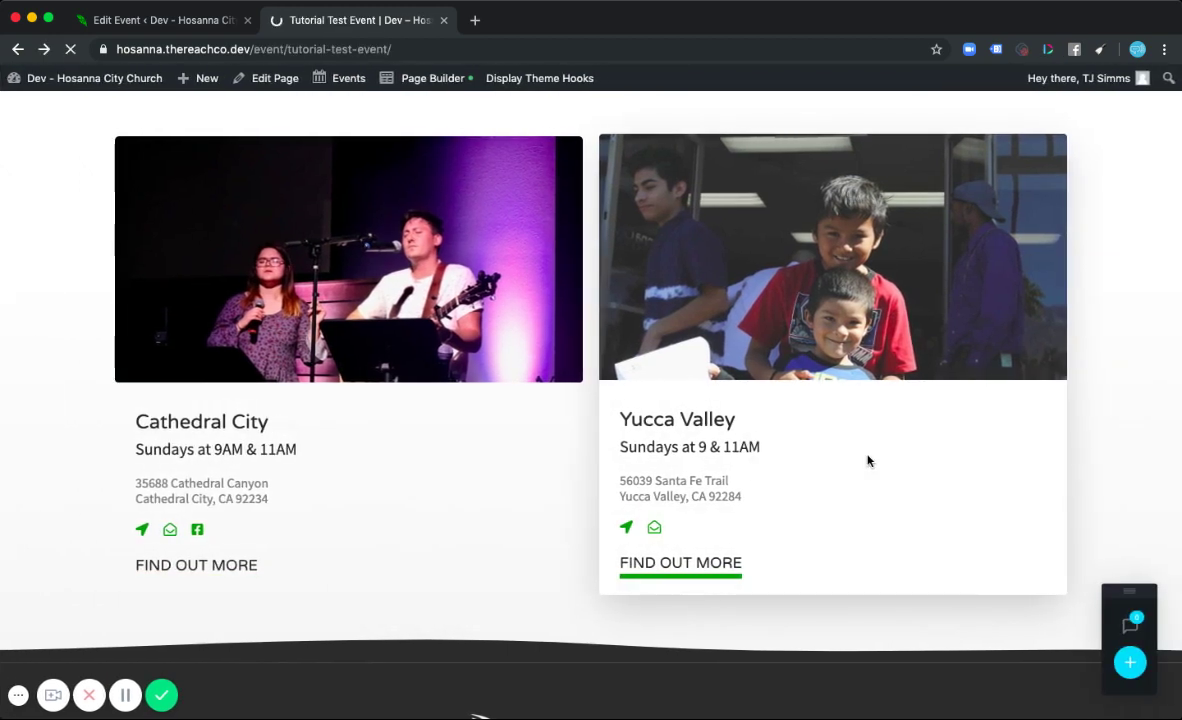
Turn on the Hide All Times extra for Tutorial Test Event, update the event, and check its public page.
click(160, 20)
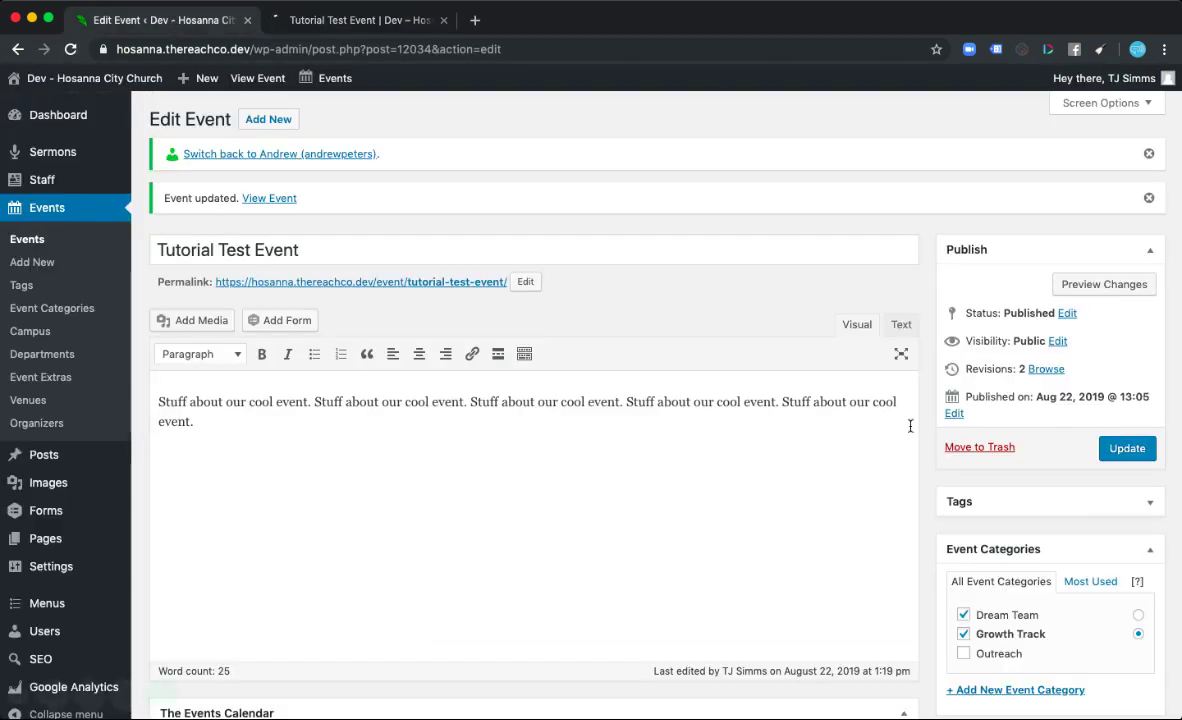
scroll(928, 468, down, 10)
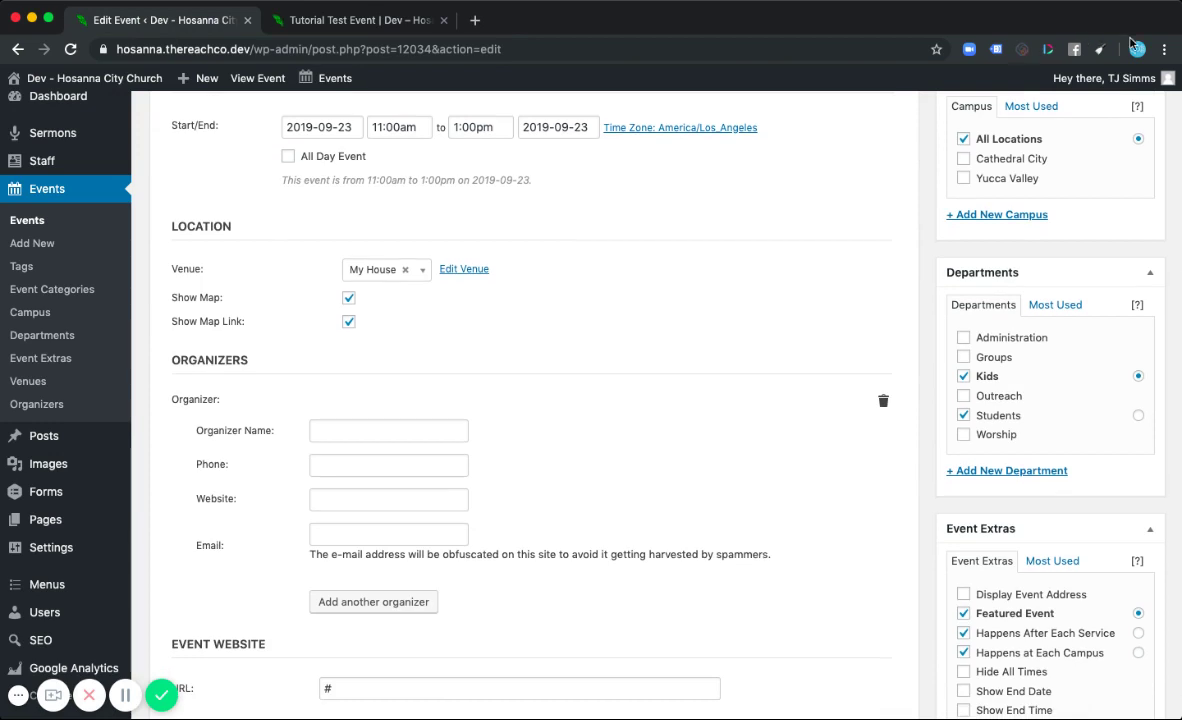
scroll(916, 347, down, 5)
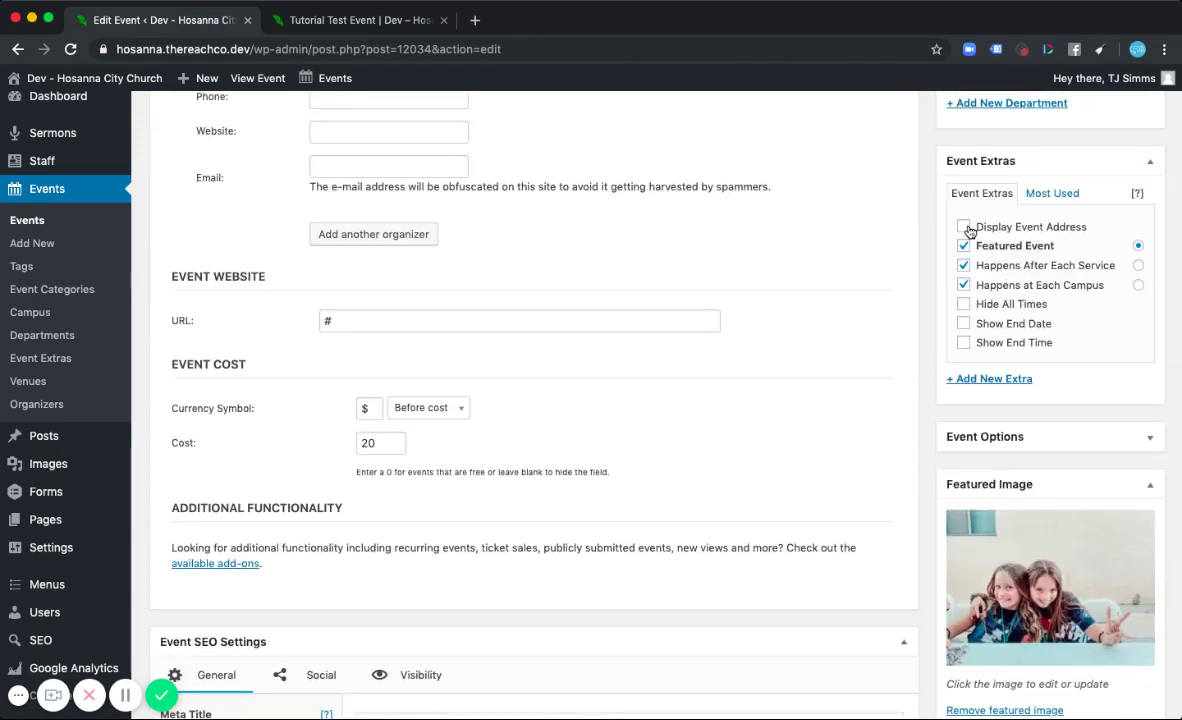
click(964, 305)
scroll(930, 287, up, 3)
scroll(930, 287, up, 15)
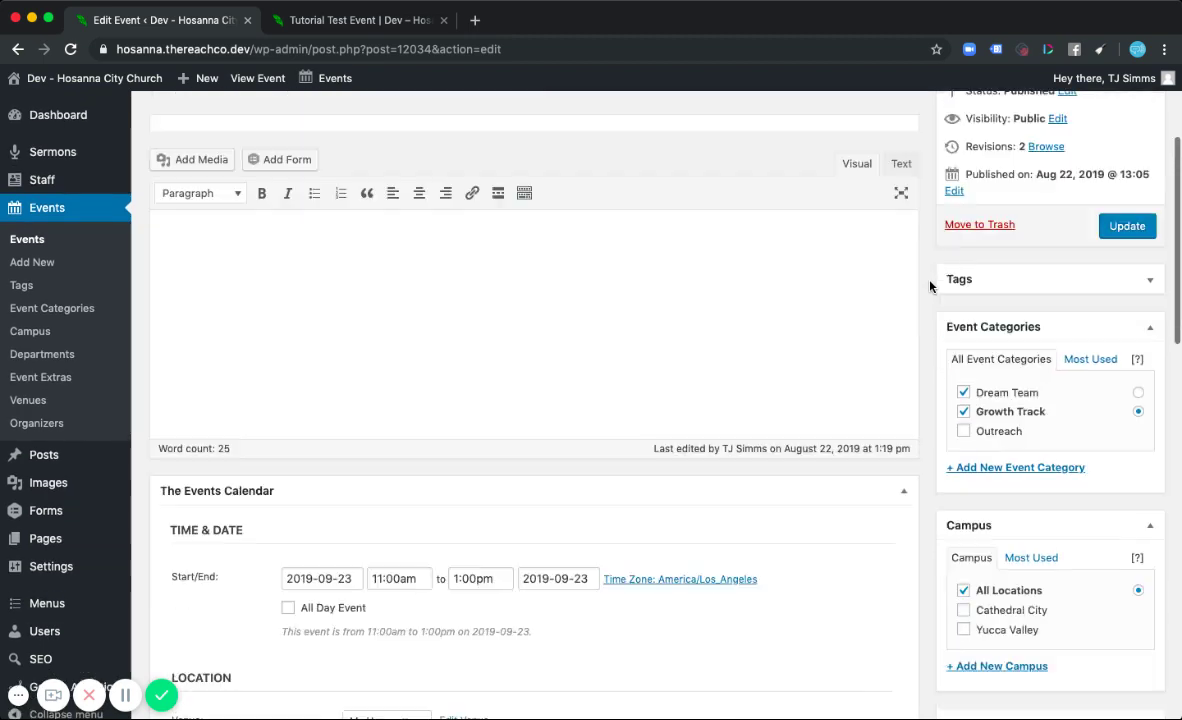
click(1121, 399)
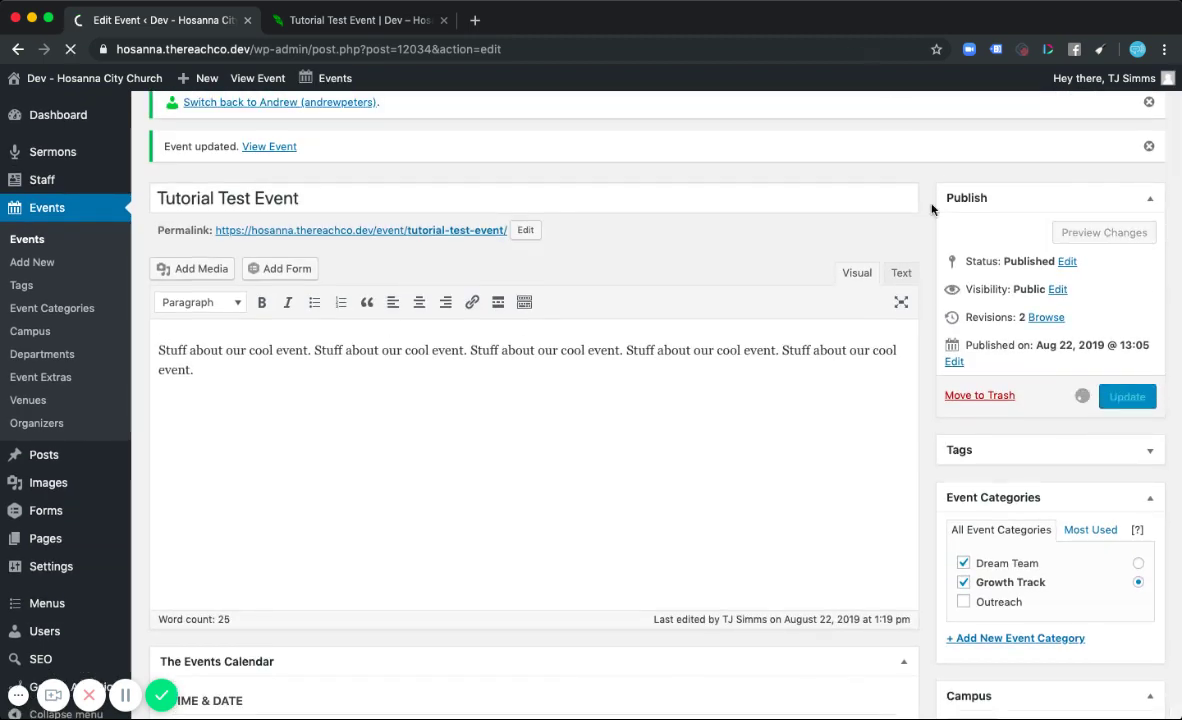
click(388, 20)
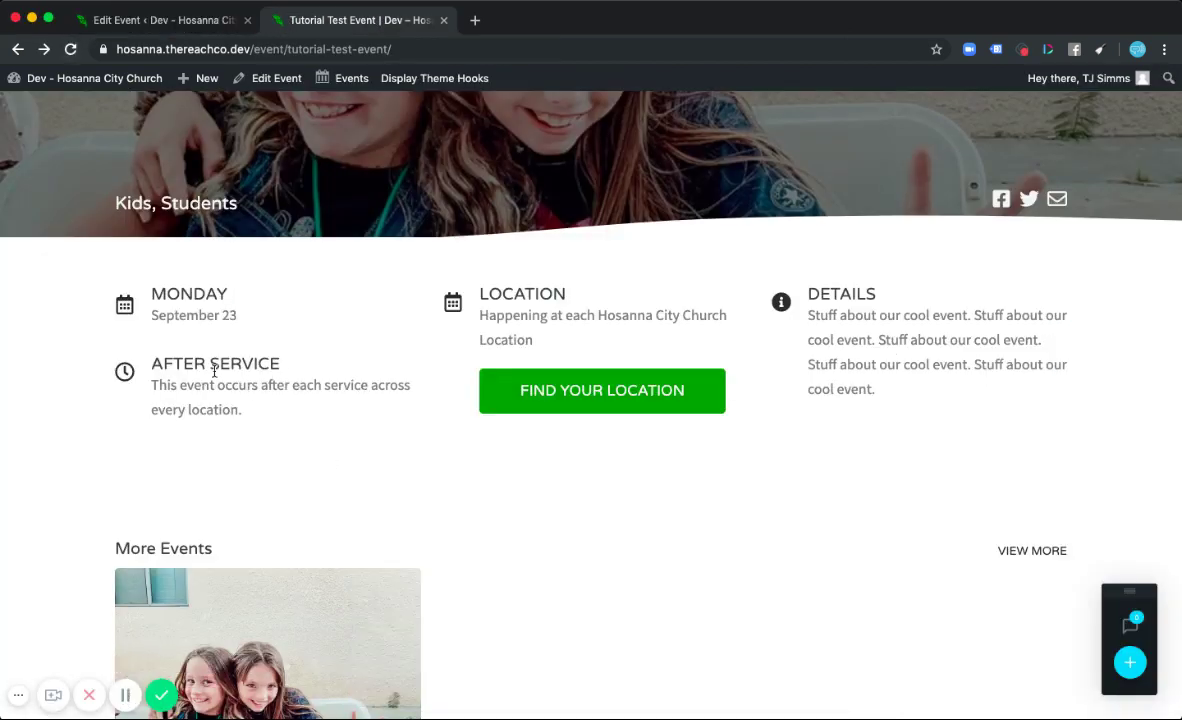
Turn off the Happens After Each Service extra for Tutorial Test Event and update the event.
click(172, 17)
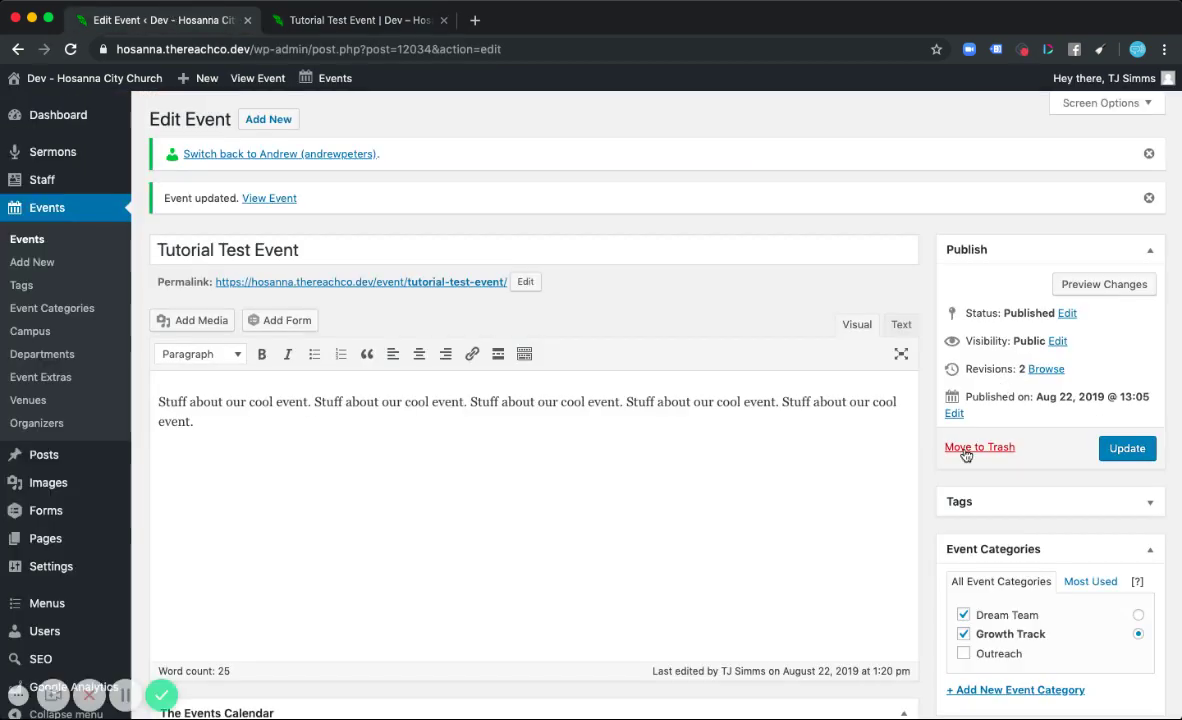
scroll(933, 490, down, 5)
scroll(933, 490, down, 6)
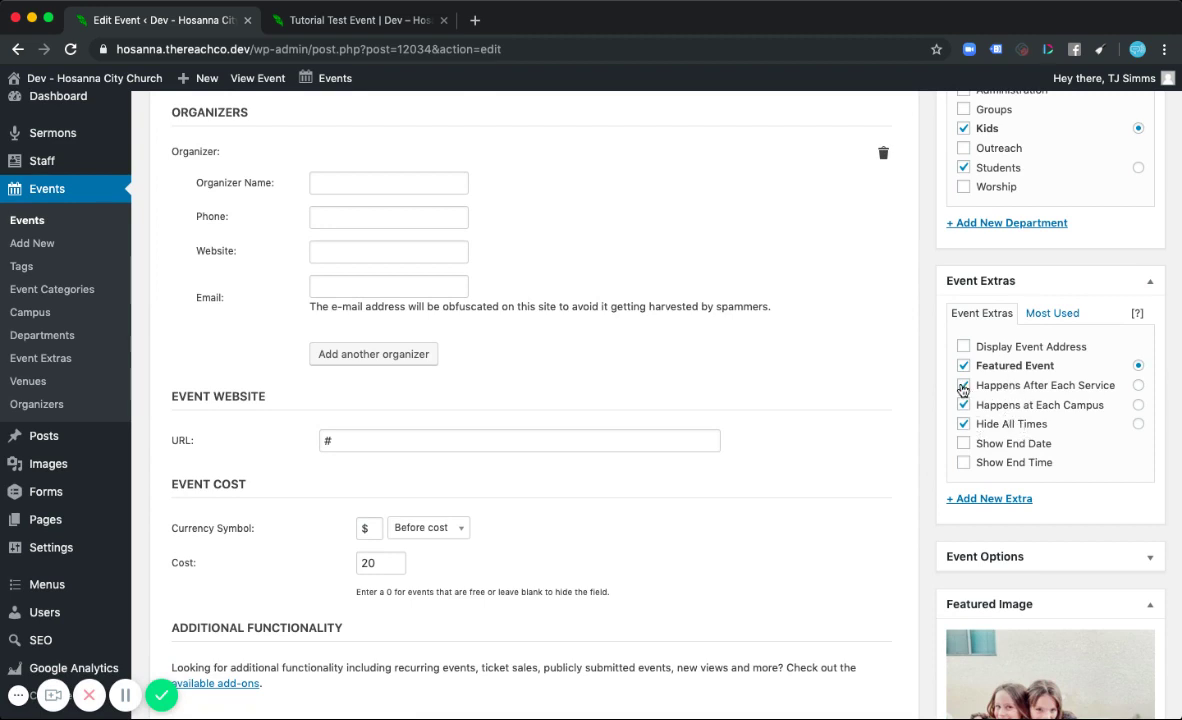
click(962, 386)
scroll(937, 398, up, 15)
click(1127, 322)
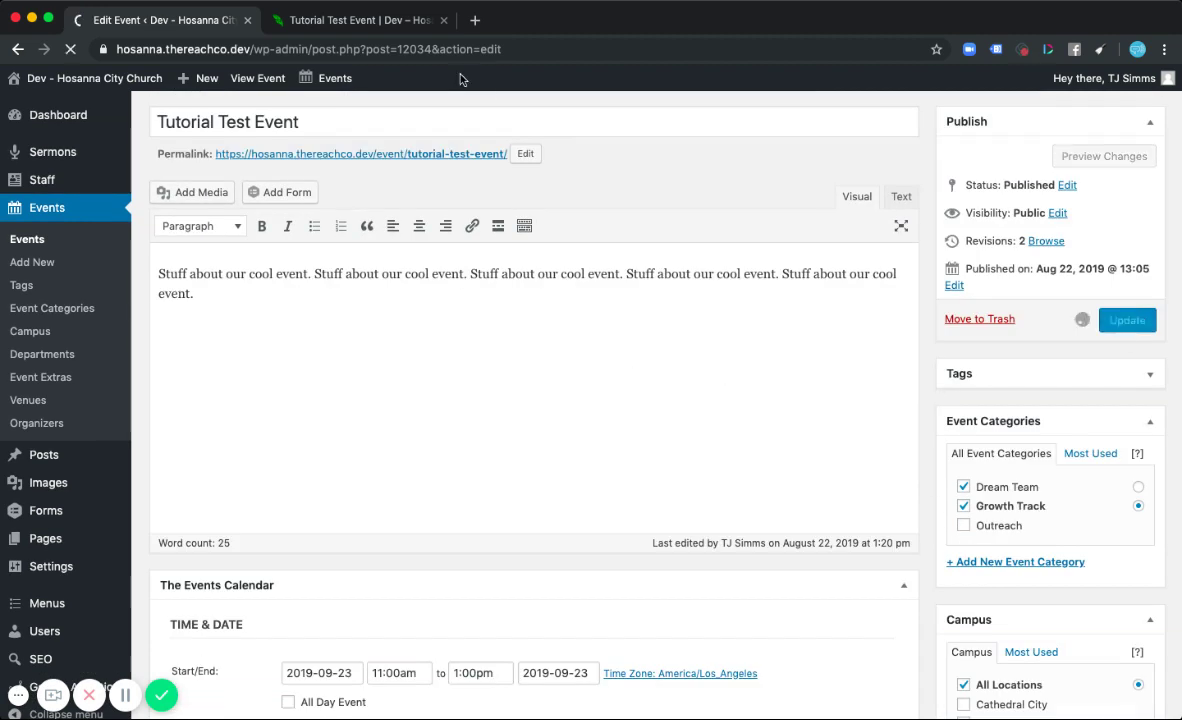
Reload the public event page to check how the date and time section is shown.
click(325, 19)
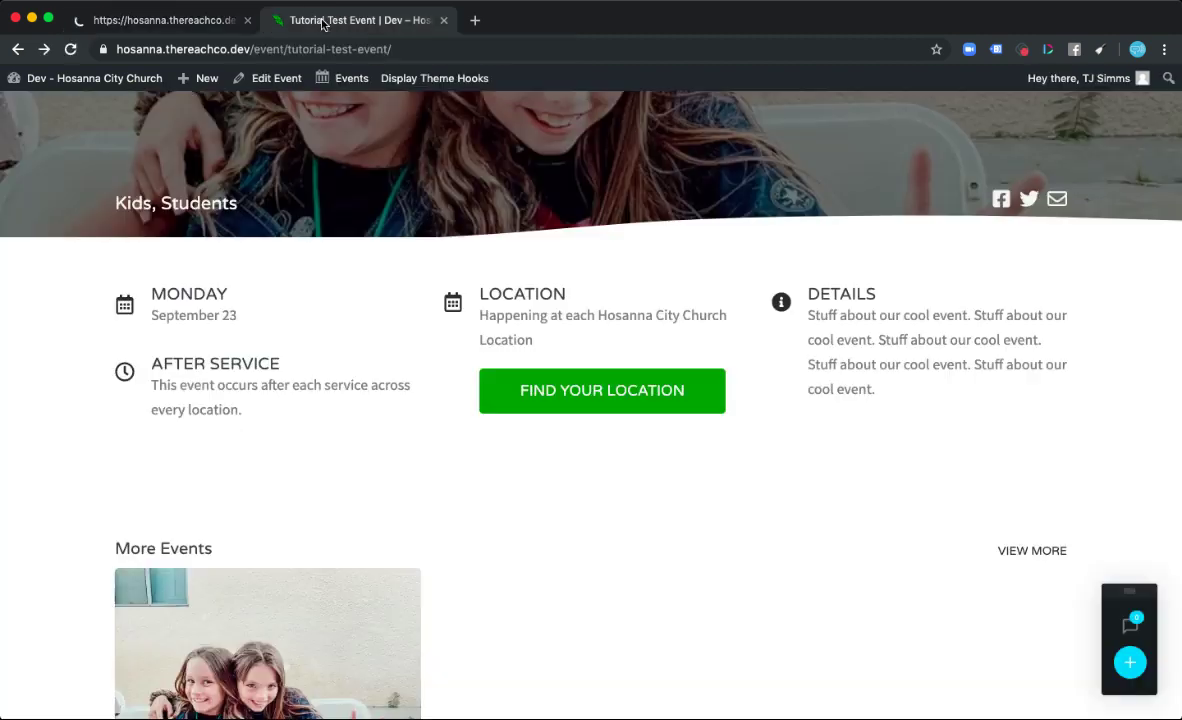
click(70, 49)
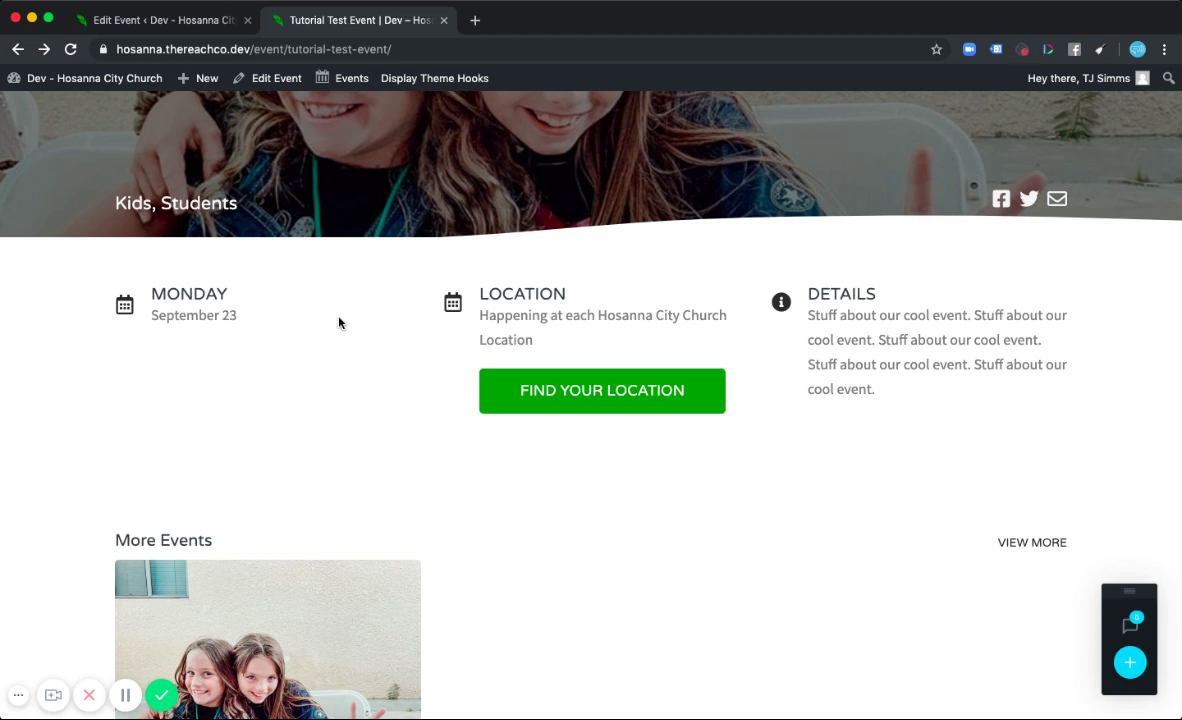
scroll(338, 322, down, 1)
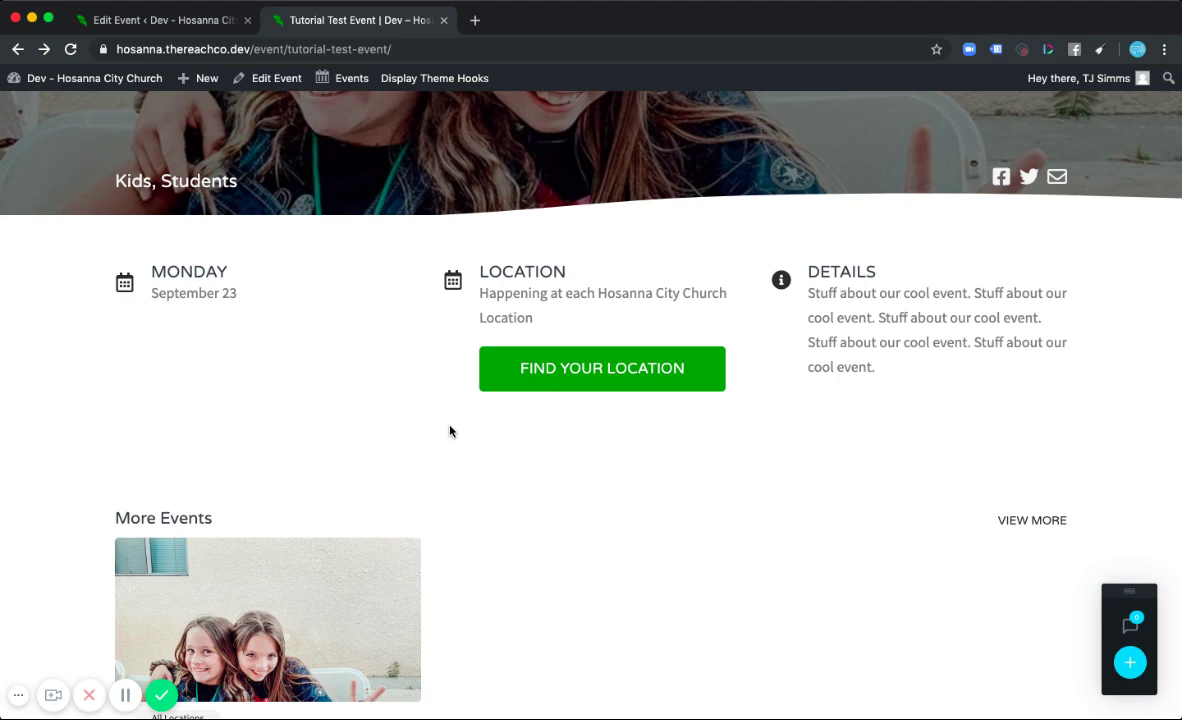
Turn off Hide All Times, turn on Show End Date and Show End Time in the event extras, and update the event.
click(156, 22)
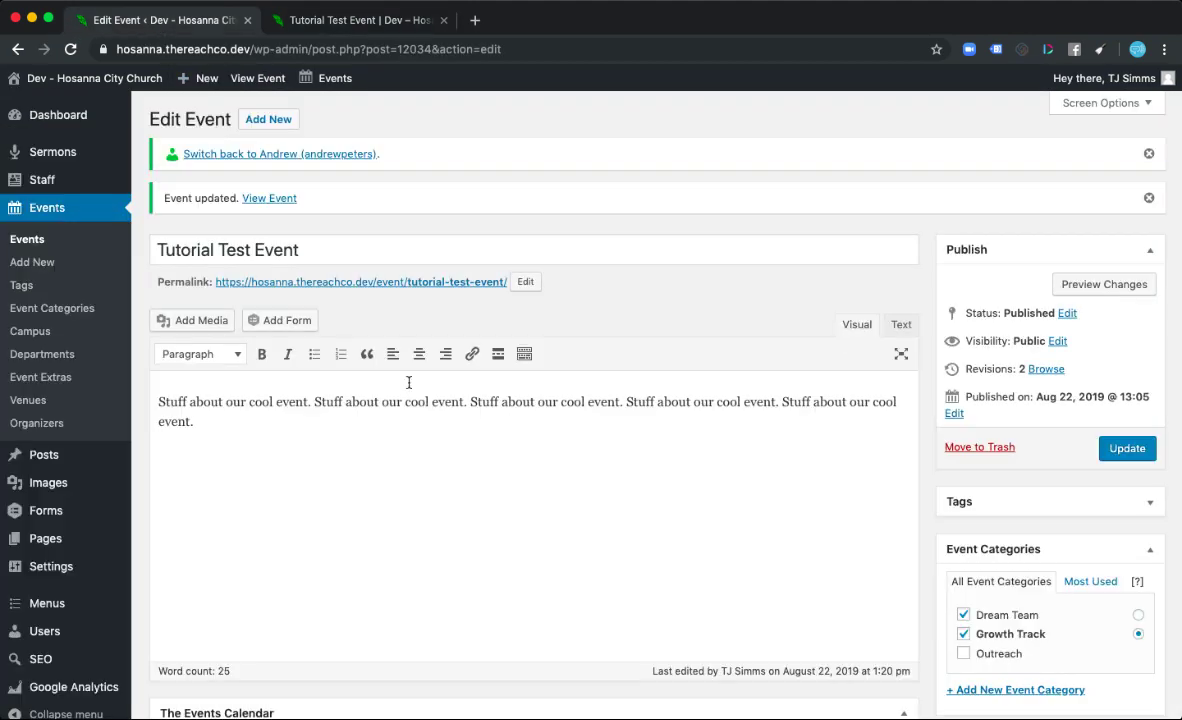
scroll(877, 402, down, 10)
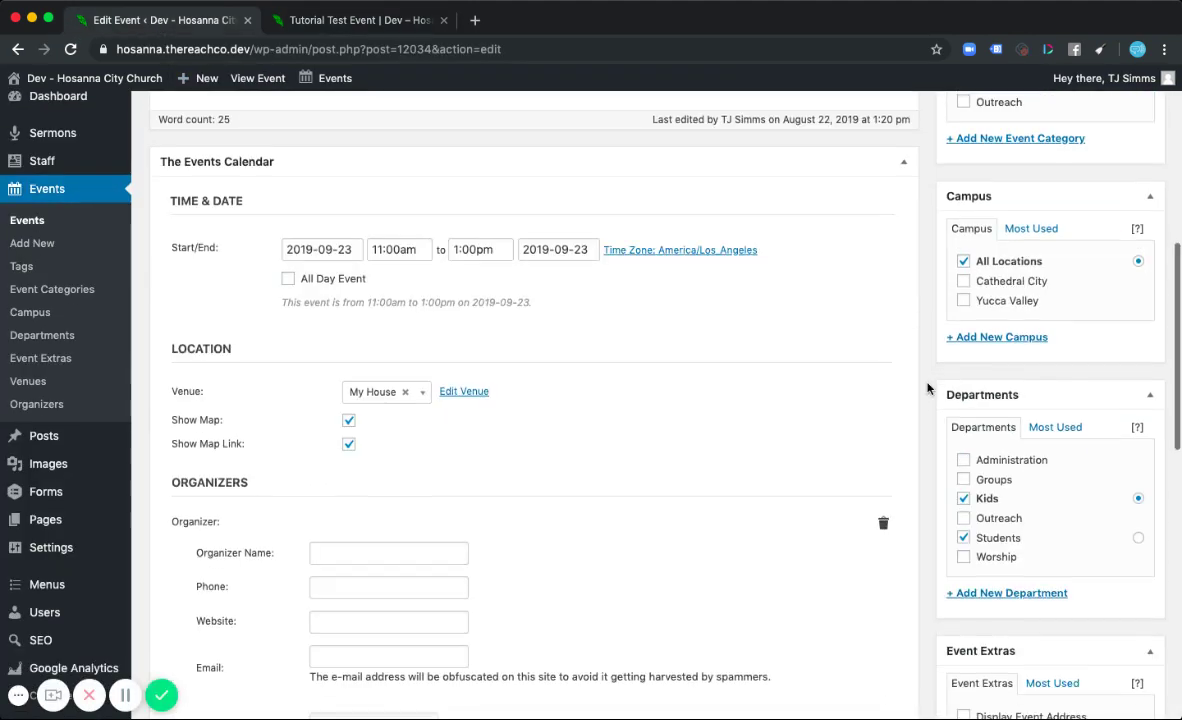
scroll(927, 388, down, 5)
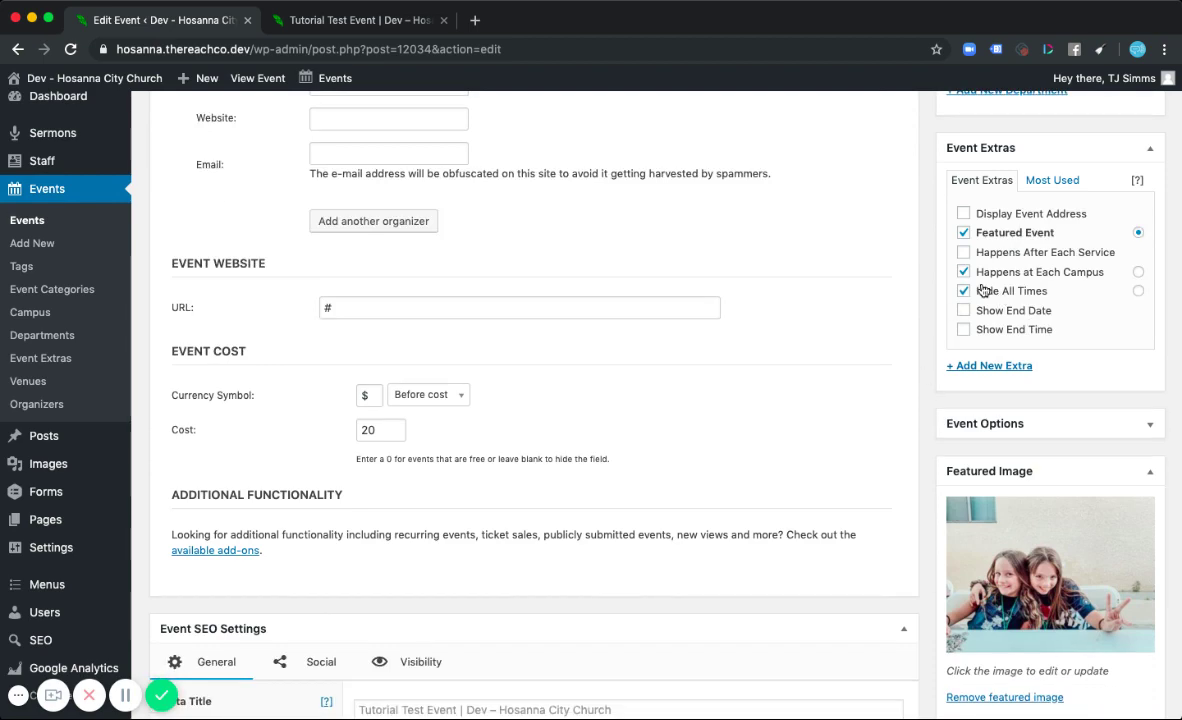
click(964, 291)
click(963, 310)
scroll(926, 306, up, 8)
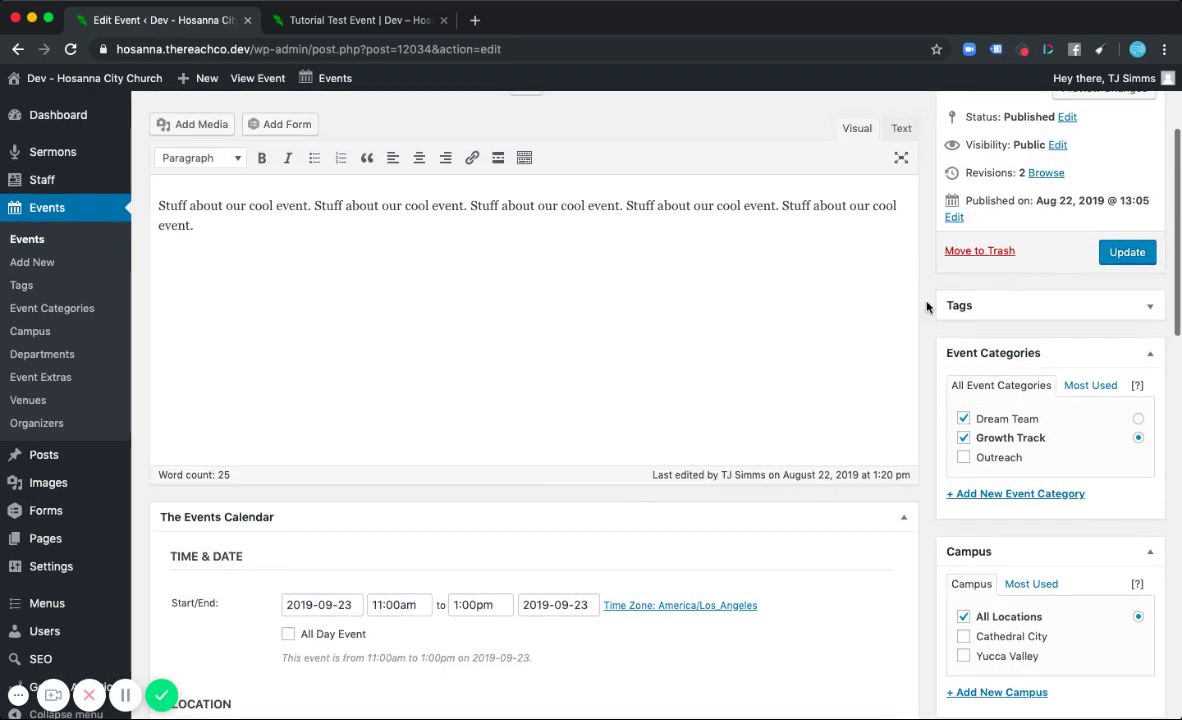
click(1130, 253)
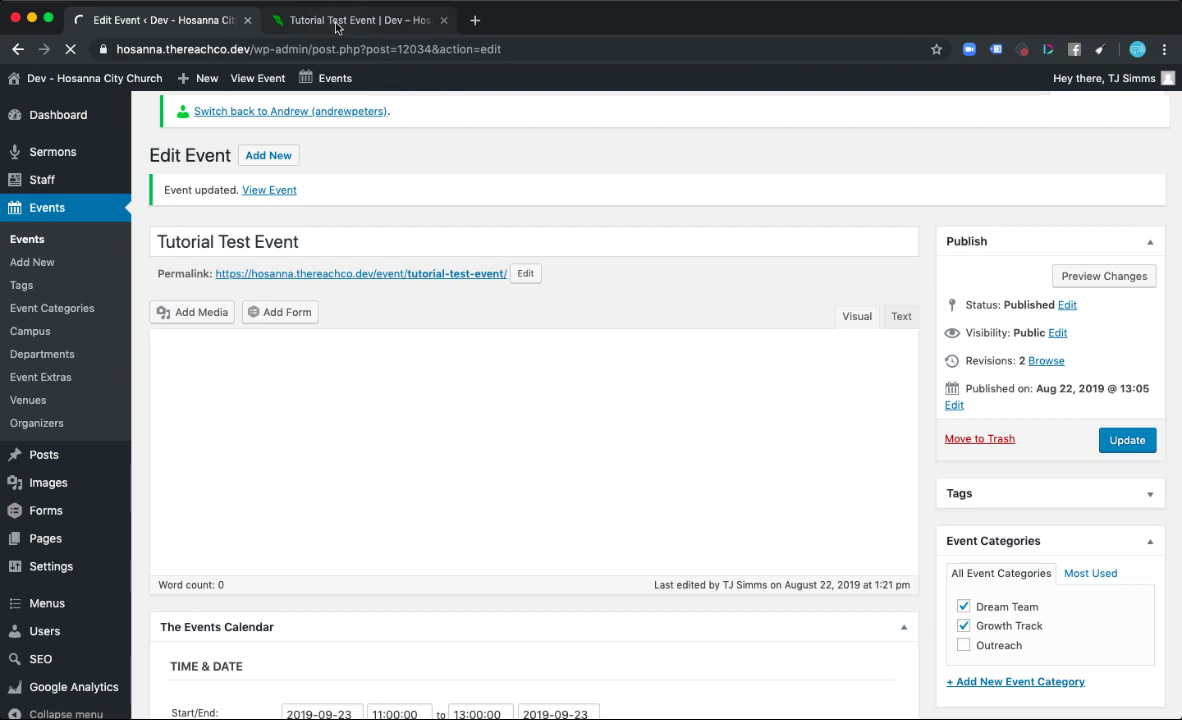
Reload the public event page to check its dates and times, and return to the Event Extras options of the event being edited.
click(336, 21)
click(71, 50)
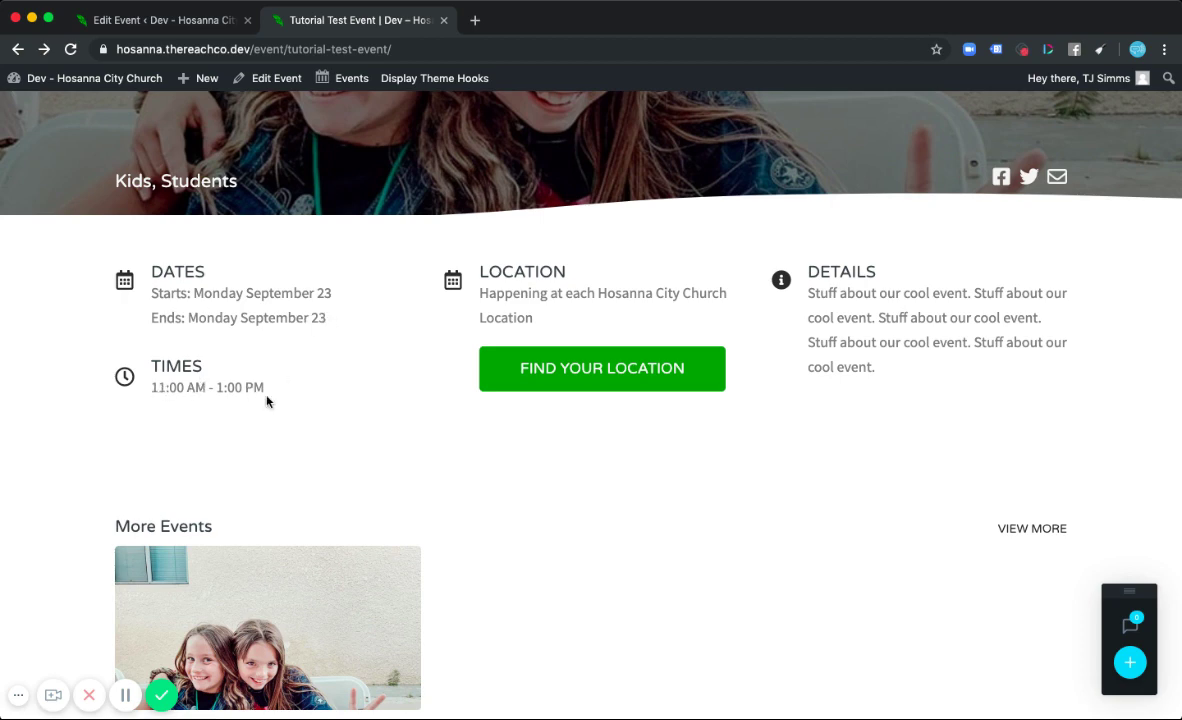
click(143, 22)
scroll(903, 455, down, 15)
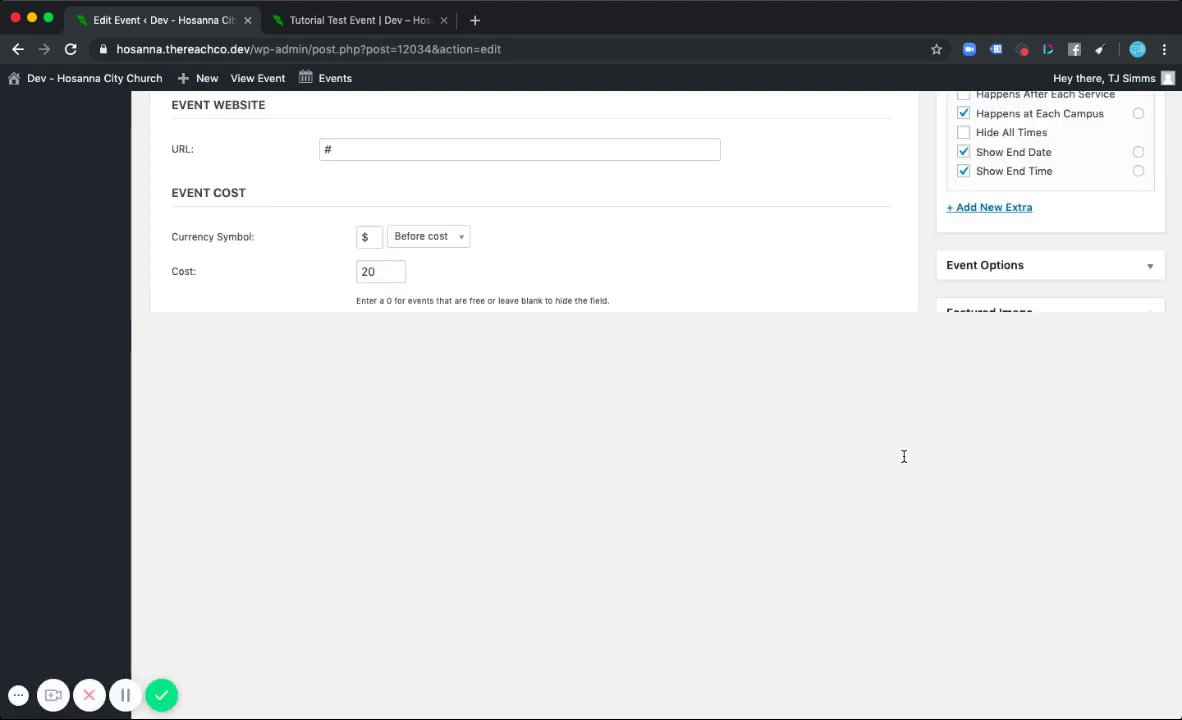
scroll(903, 463, up, 6)
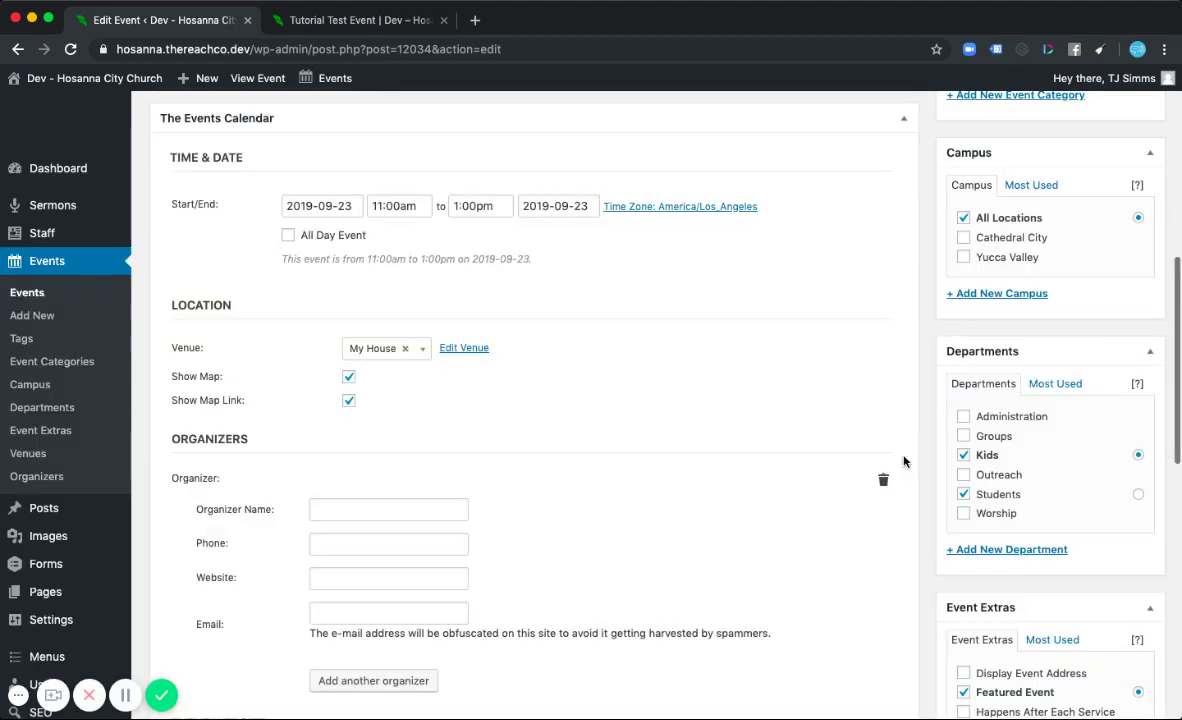
scroll(895, 450, down, 3)
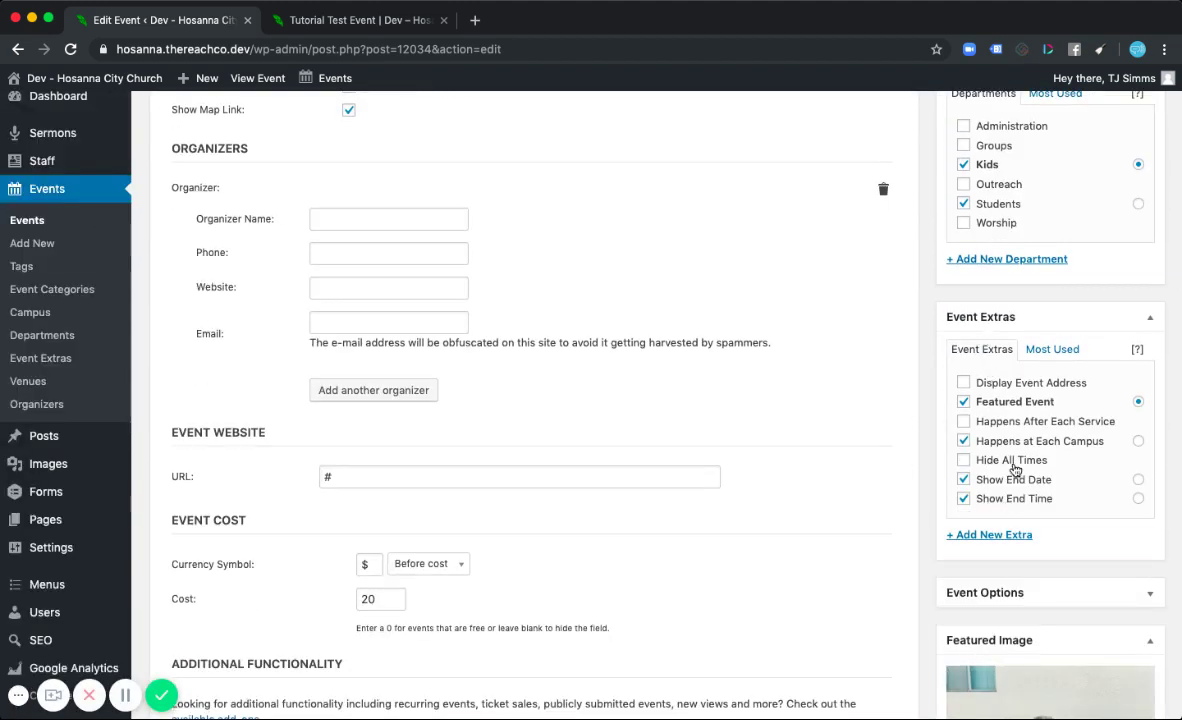